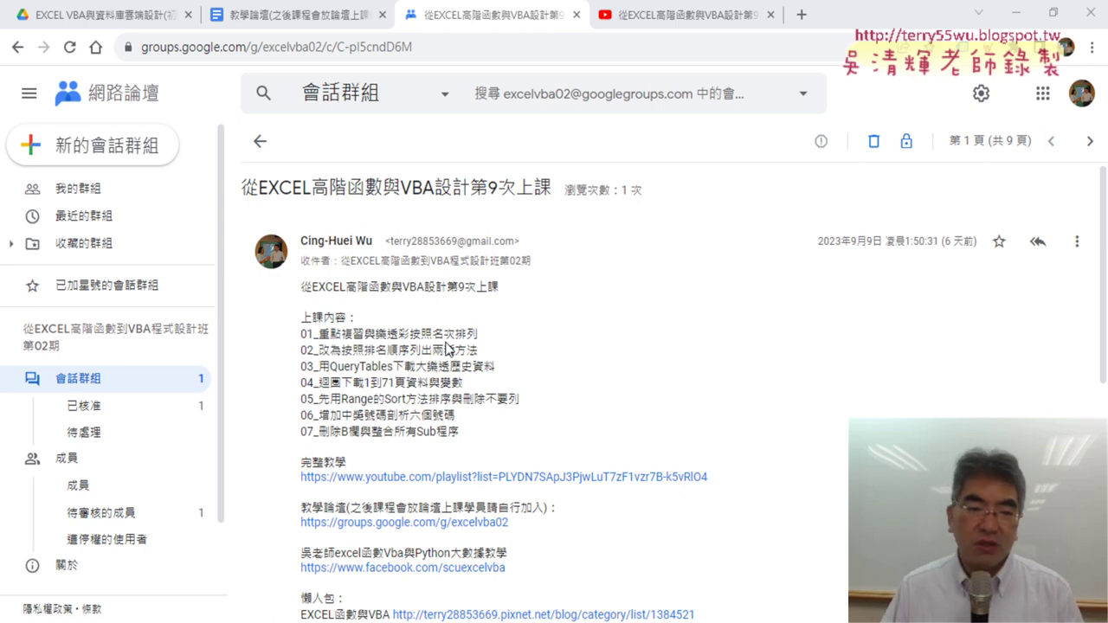
Zoom the class-9 lesson post in Chrome up to 125%
left_click(446, 356)
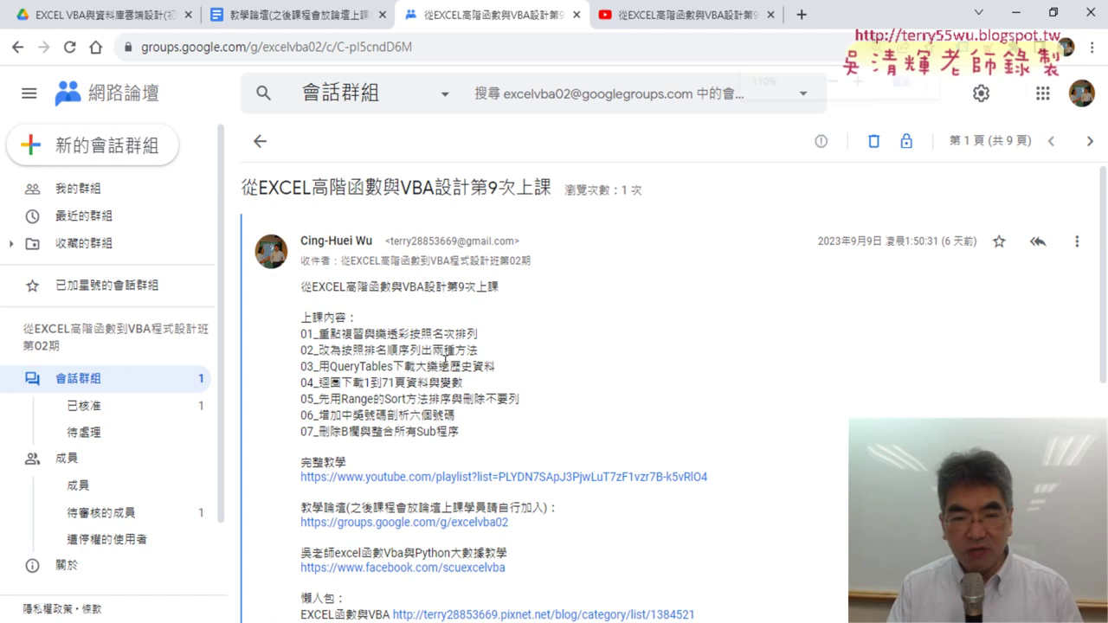
key("ctrl+plus")
key("ctrl+plus")
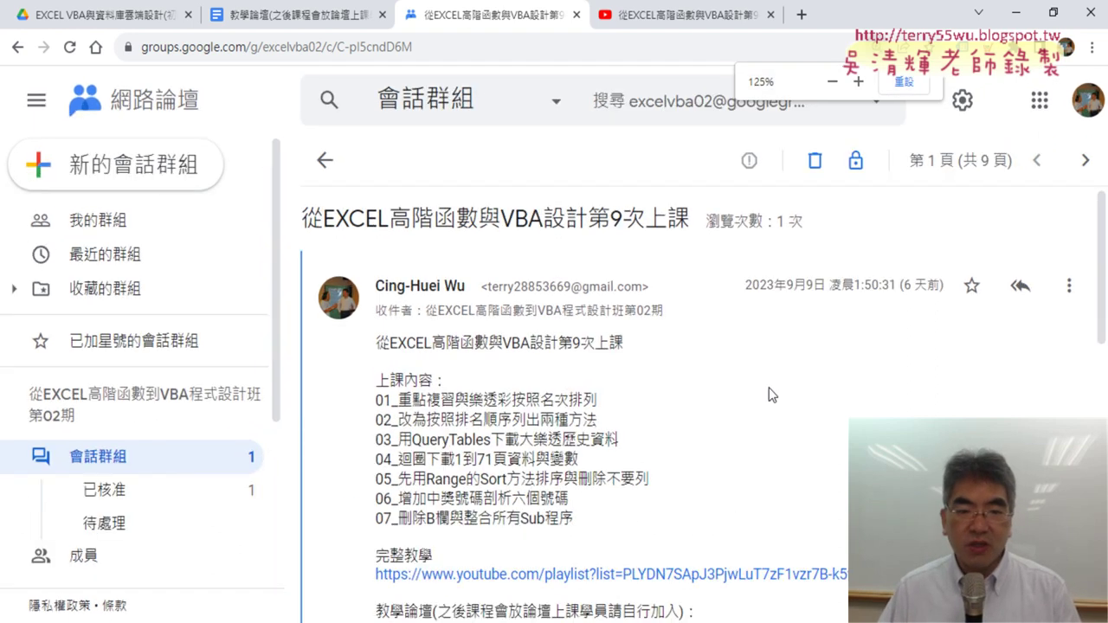
scroll(558, 305, "down", 2)
left_click_drag(468, 228, 513, 228)
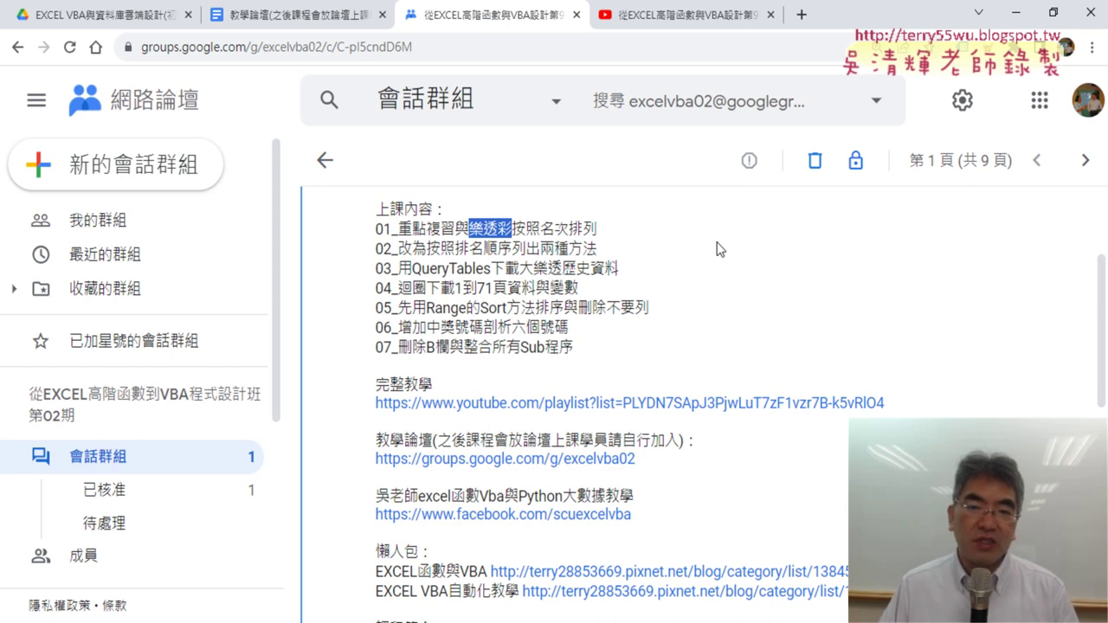
left_click_drag(648, 268, 520, 271)
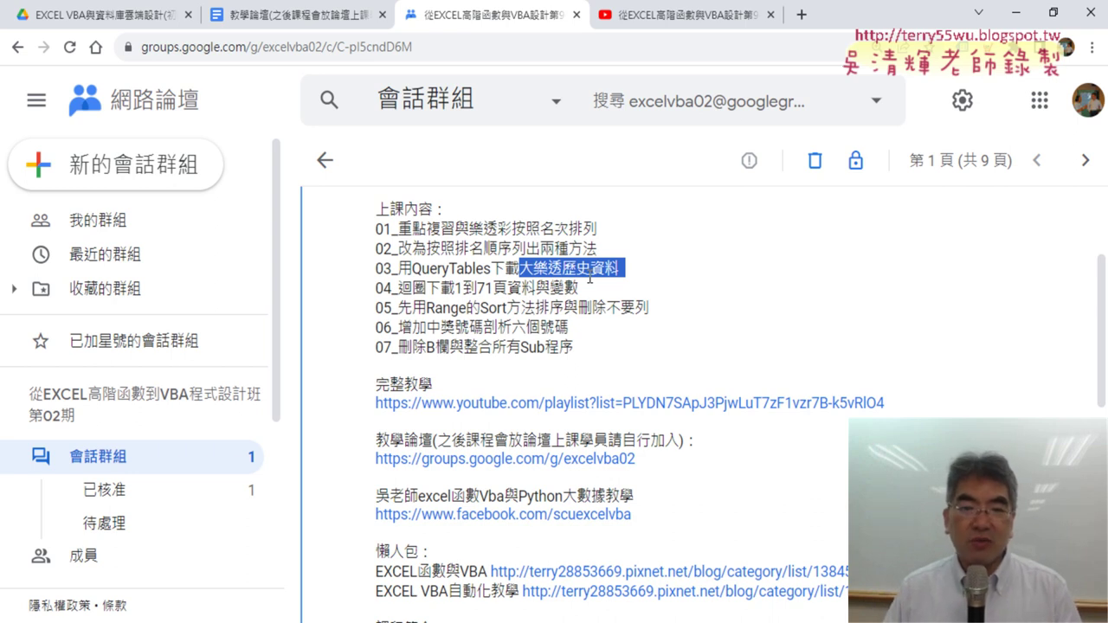
left_click_drag(413, 270, 491, 270)
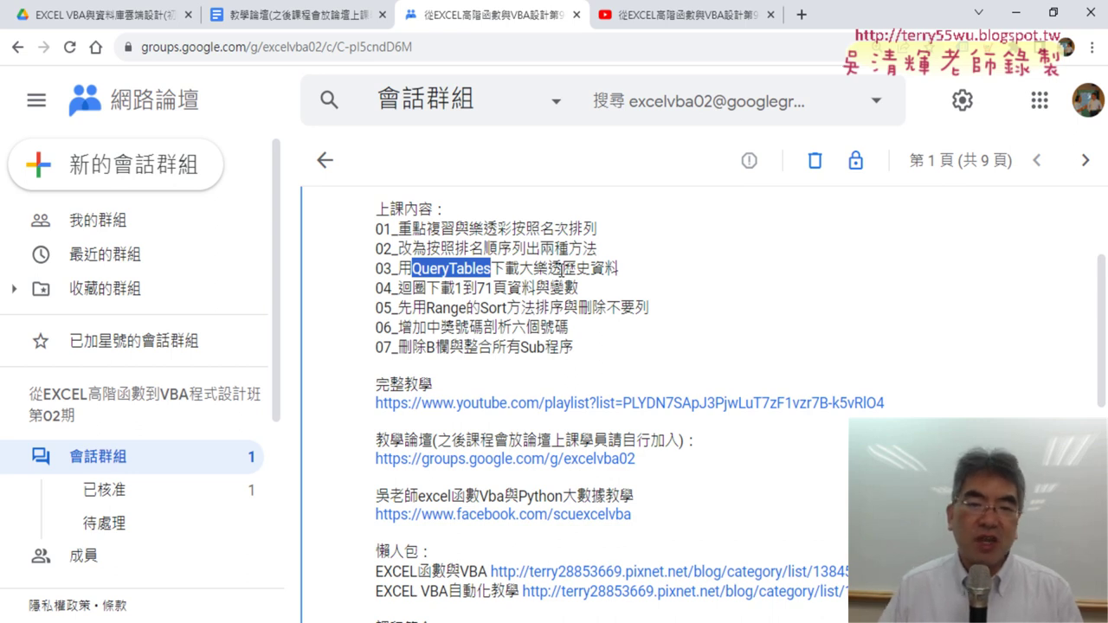
left_click_drag(455, 289, 514, 294)
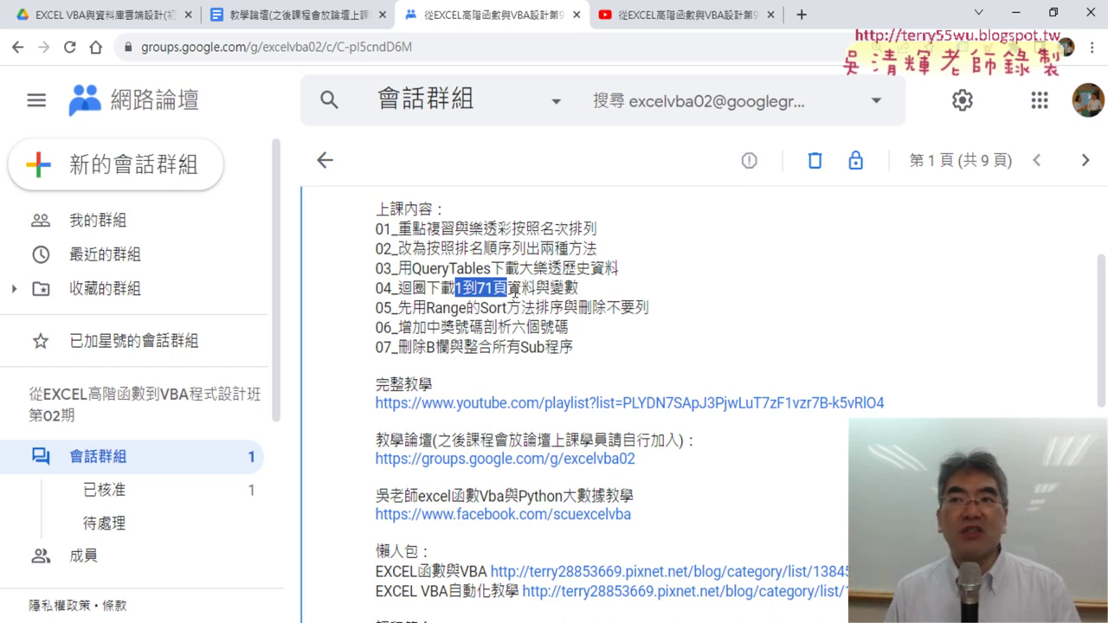
Highlight '1', '變數' and '1到71頁' in item 04, then switch to the class-9 YouTube playlist
left_click(515, 294)
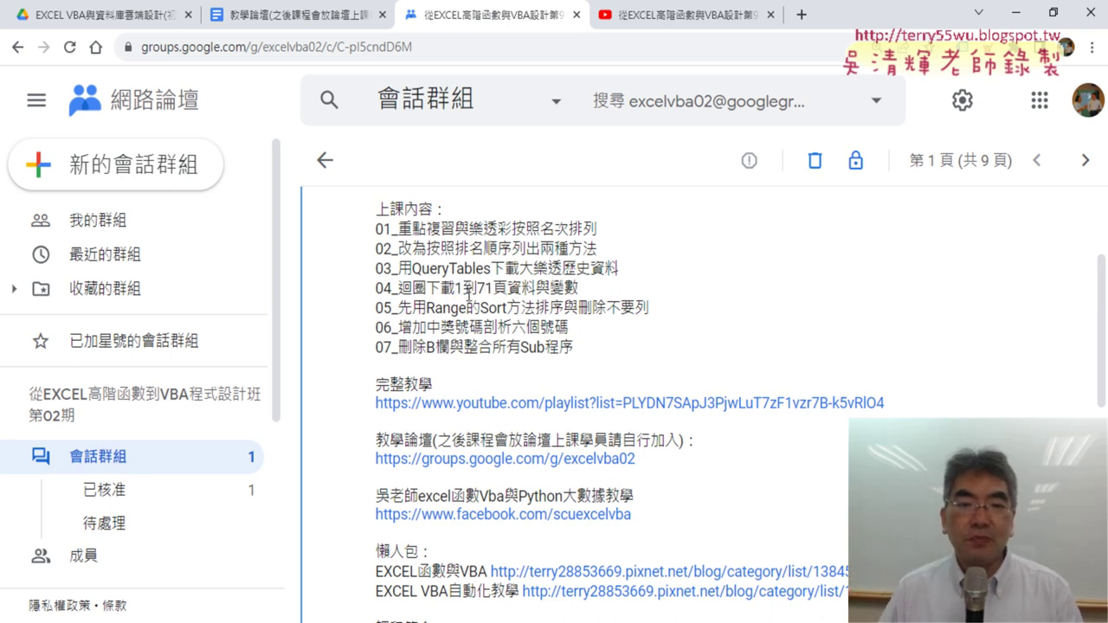
left_click_drag(453, 294, 462, 294)
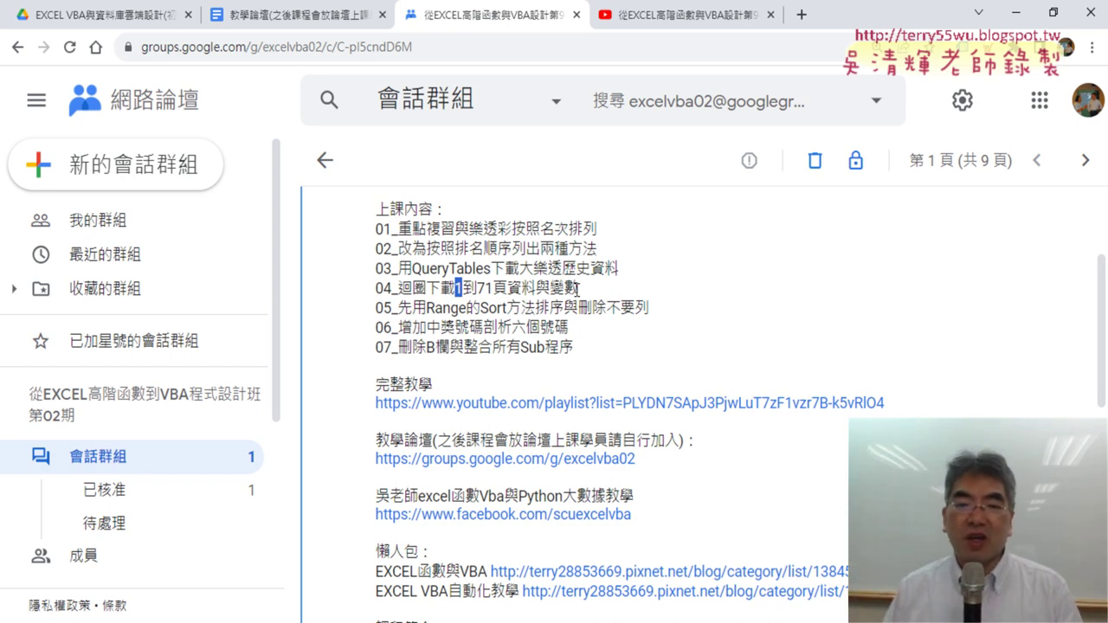
left_click_drag(549, 288, 585, 287)
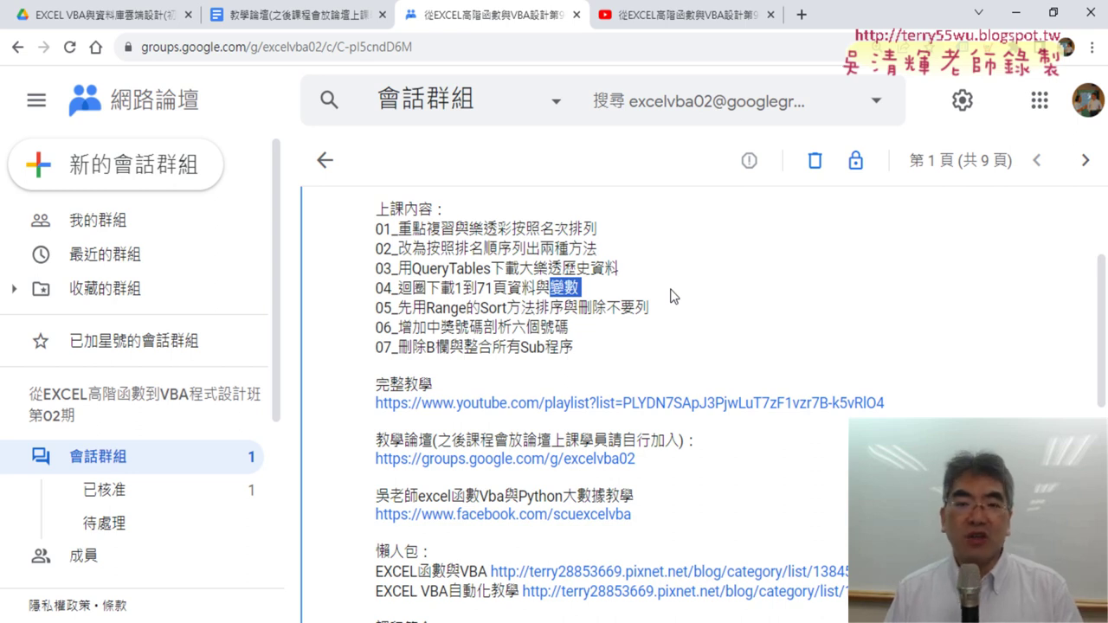
left_click_drag(455, 288, 507, 288)
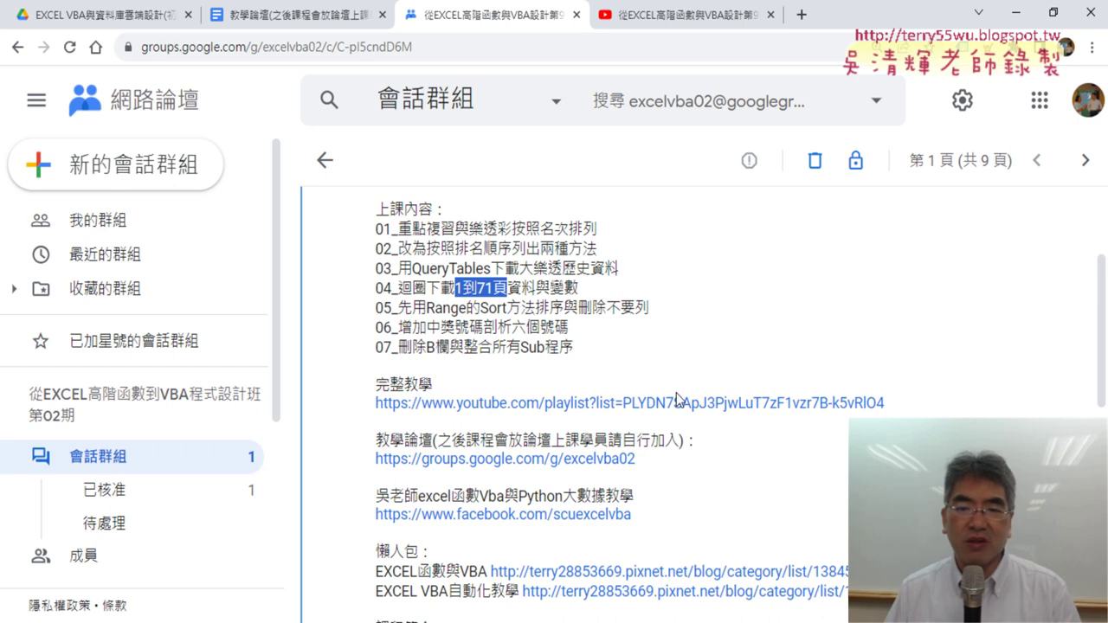
left_click(709, 28)
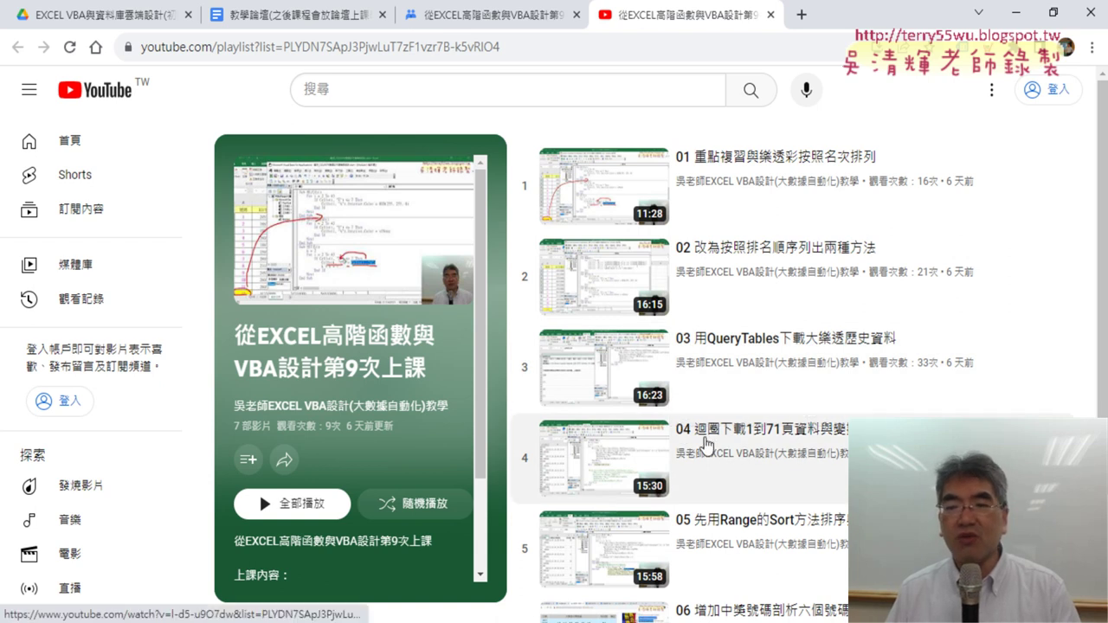
Switch back to the Google Groups class-9 post with its seven-item lesson list
left_click(517, 17)
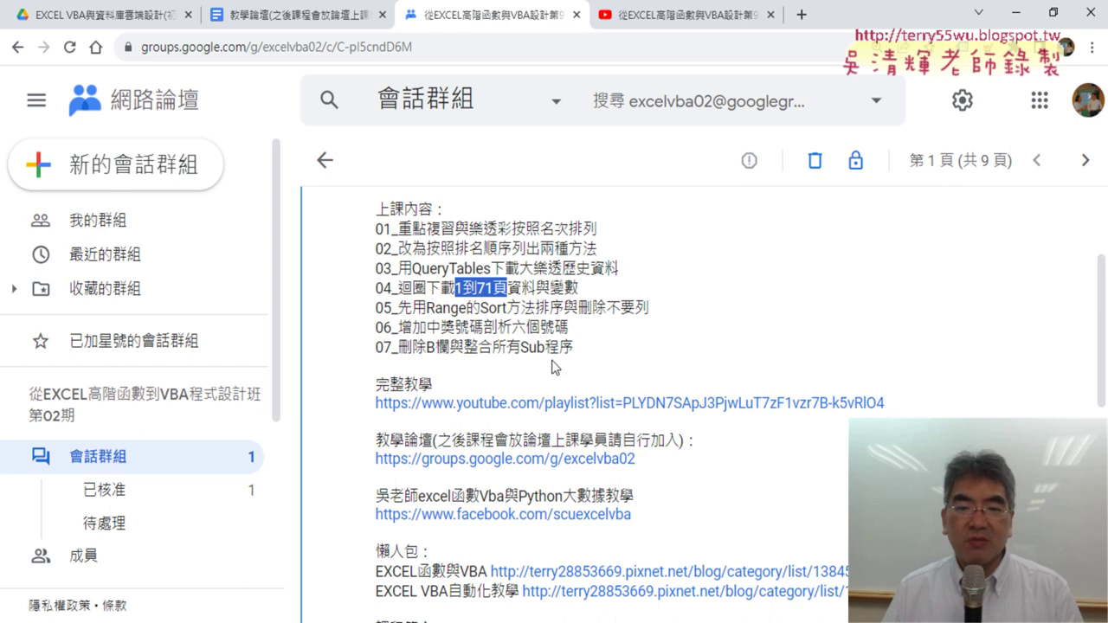
Highlight '整合所有Sub程序' in item 07, then show the 05檢視參照函數 example folder
left_click_drag(573, 347, 464, 350)
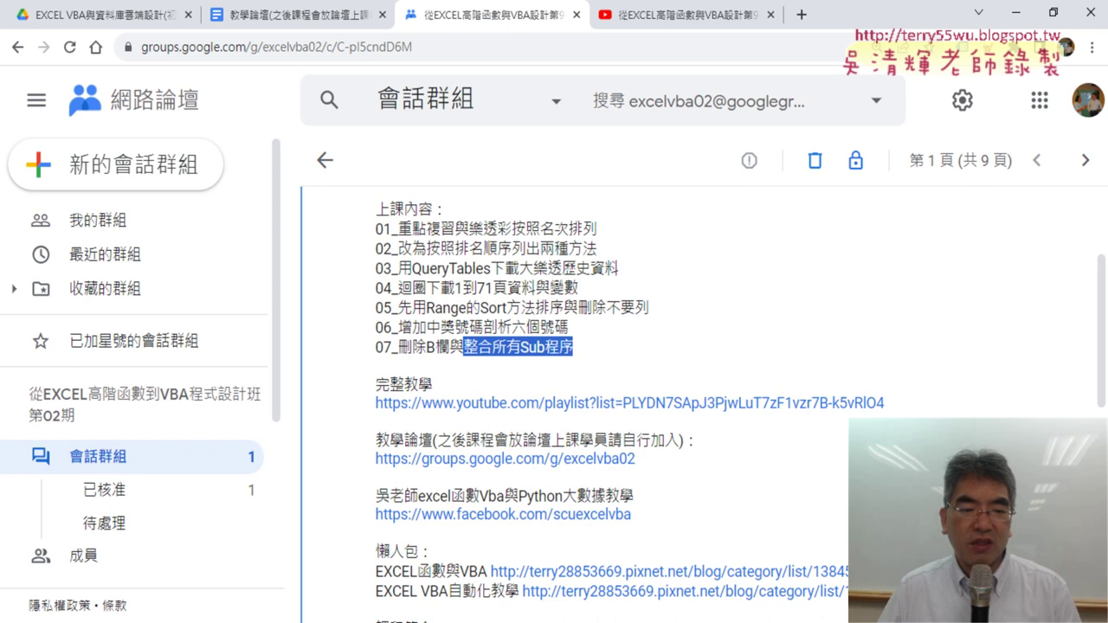
left_click(251, 619)
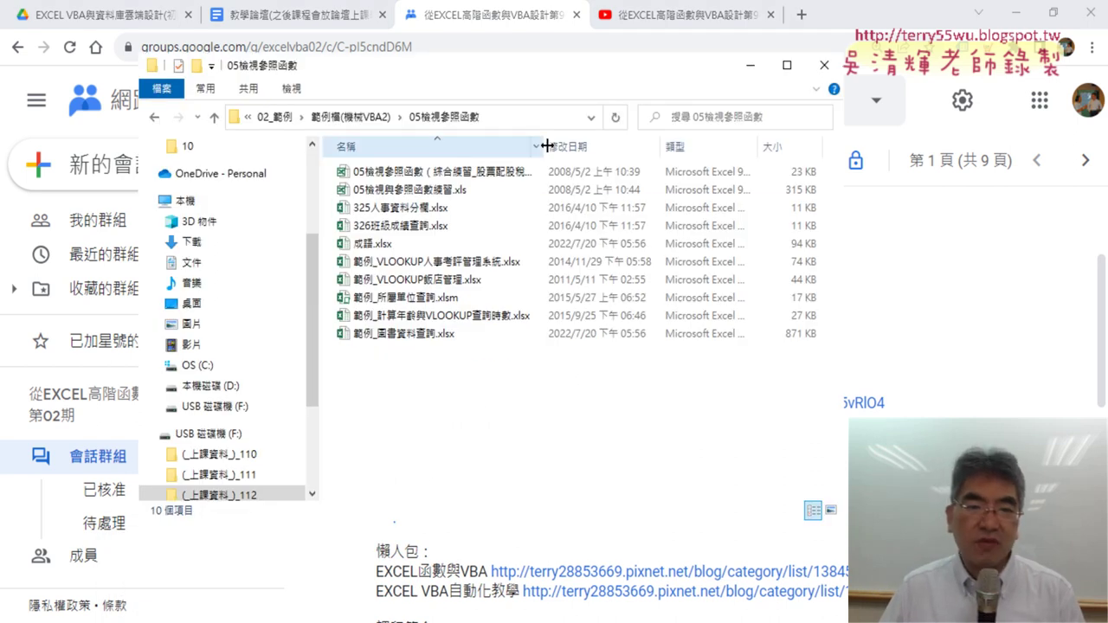
Widen the Name column and open 範例_VLOOKUP人事考評管理系統.xlsx in Excel
left_click_drag(545, 146, 589, 146)
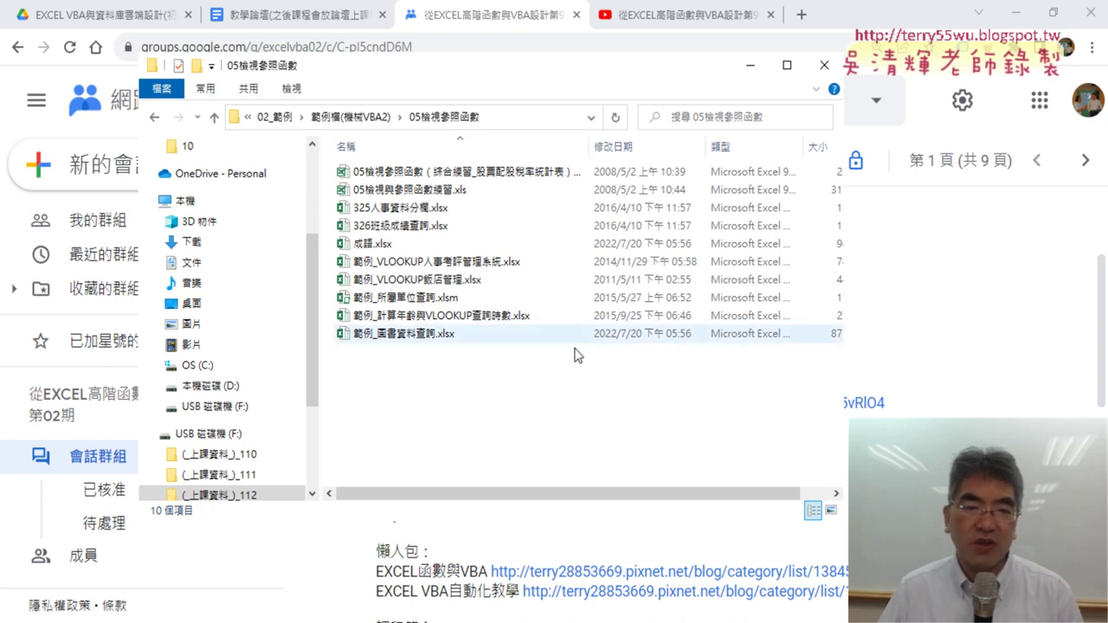
left_click(534, 263)
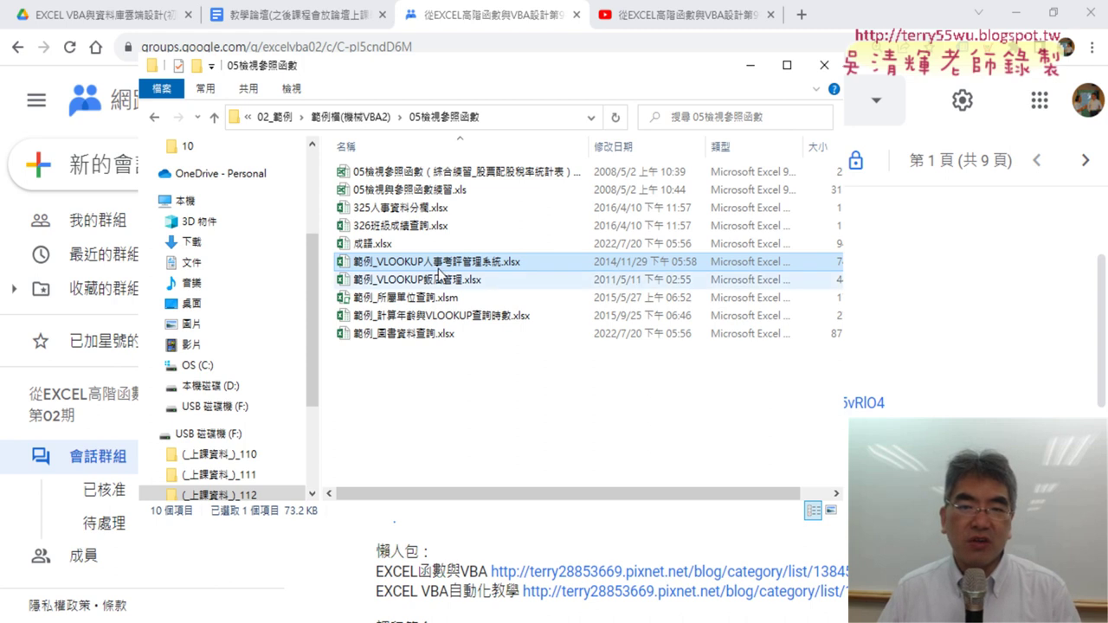
left_click_drag(591, 146, 548, 147)
mouse_move(446, 266)
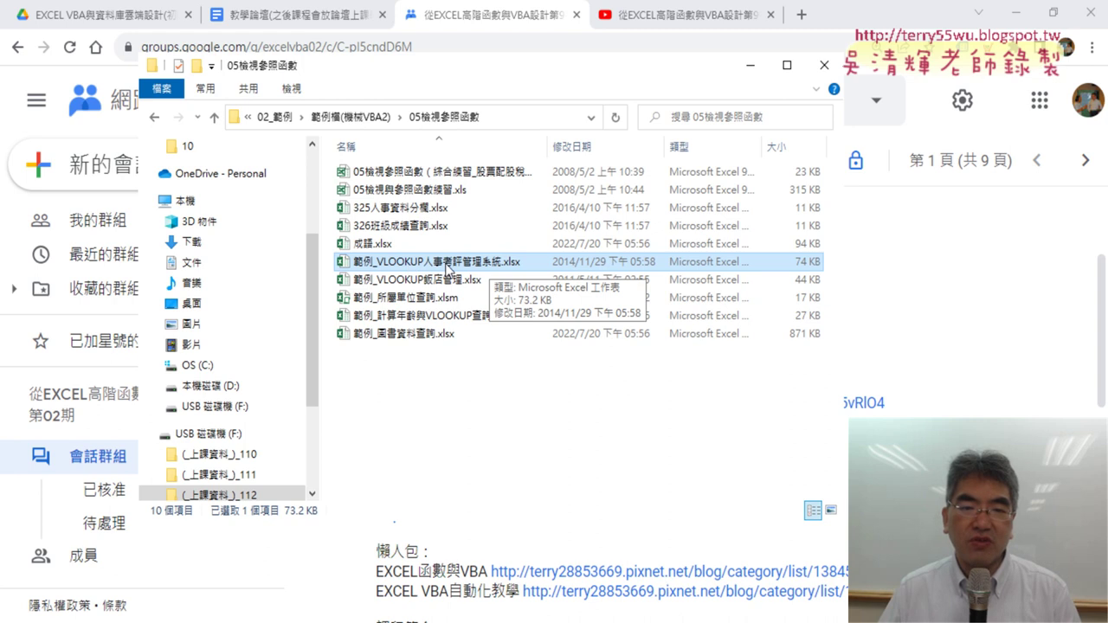
double_click(482, 263)
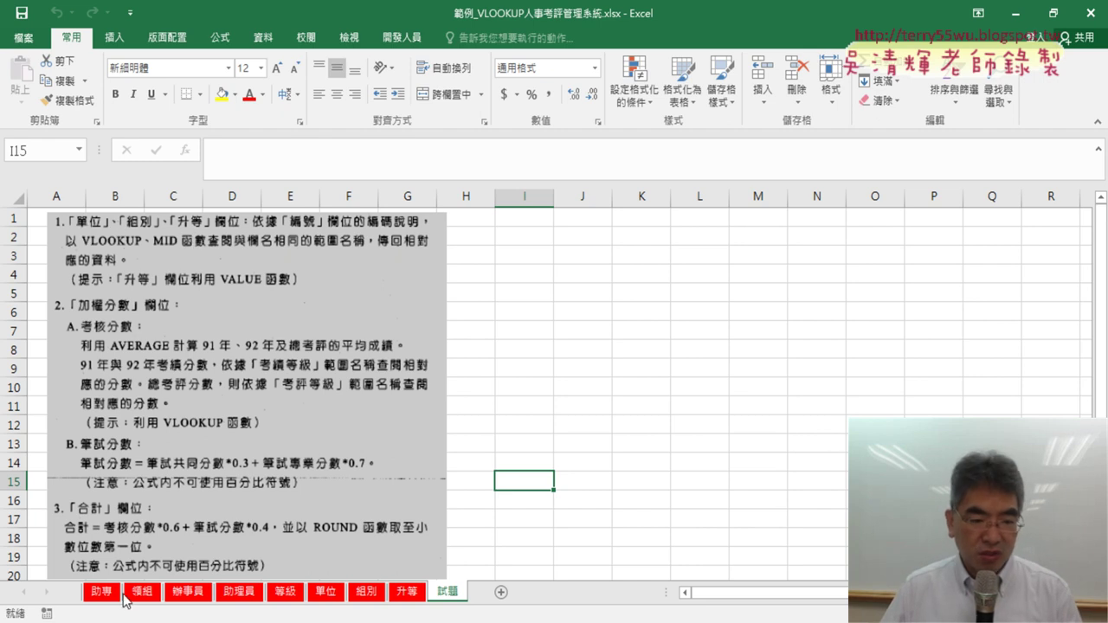
On the 單位 sheet, open Name Manager from Formulas and move it off the data
left_click(331, 599)
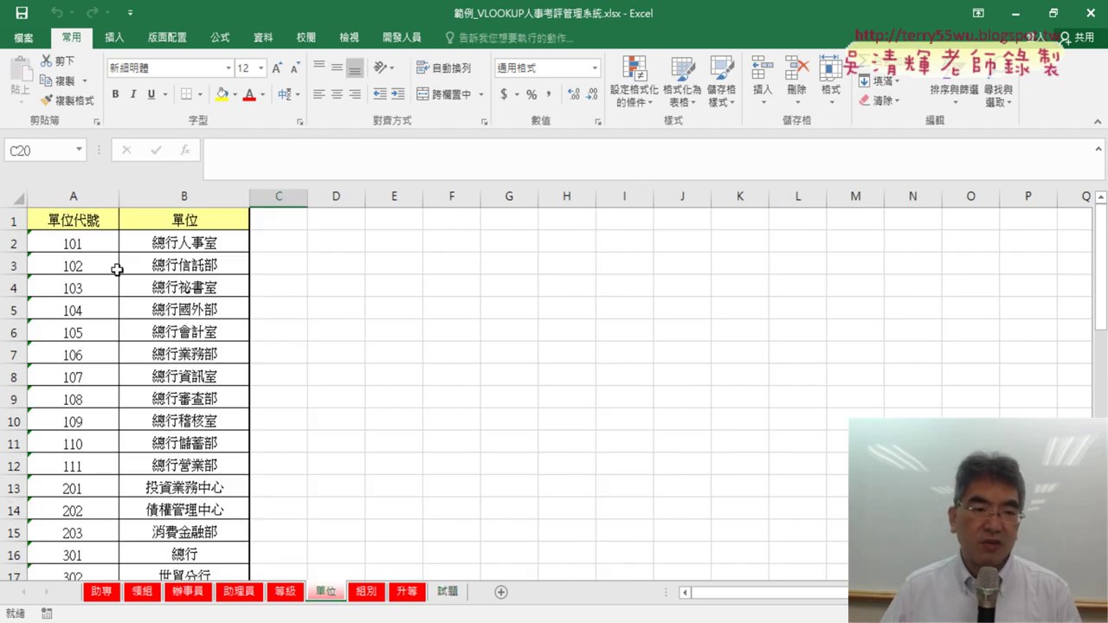
left_click(76, 223)
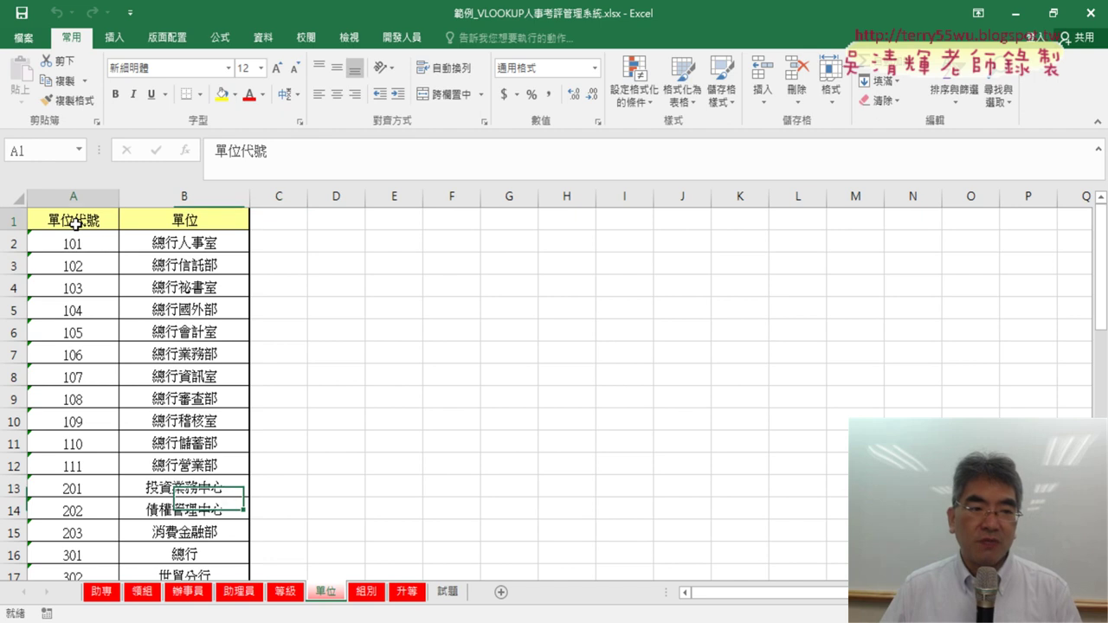
left_click(168, 283)
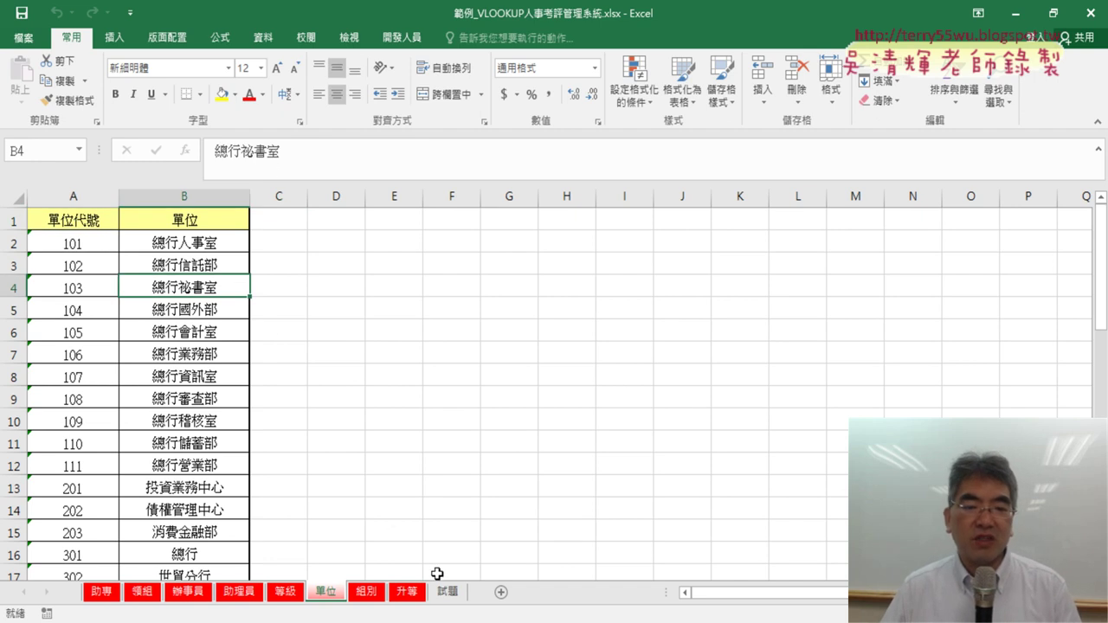
left_click(220, 38)
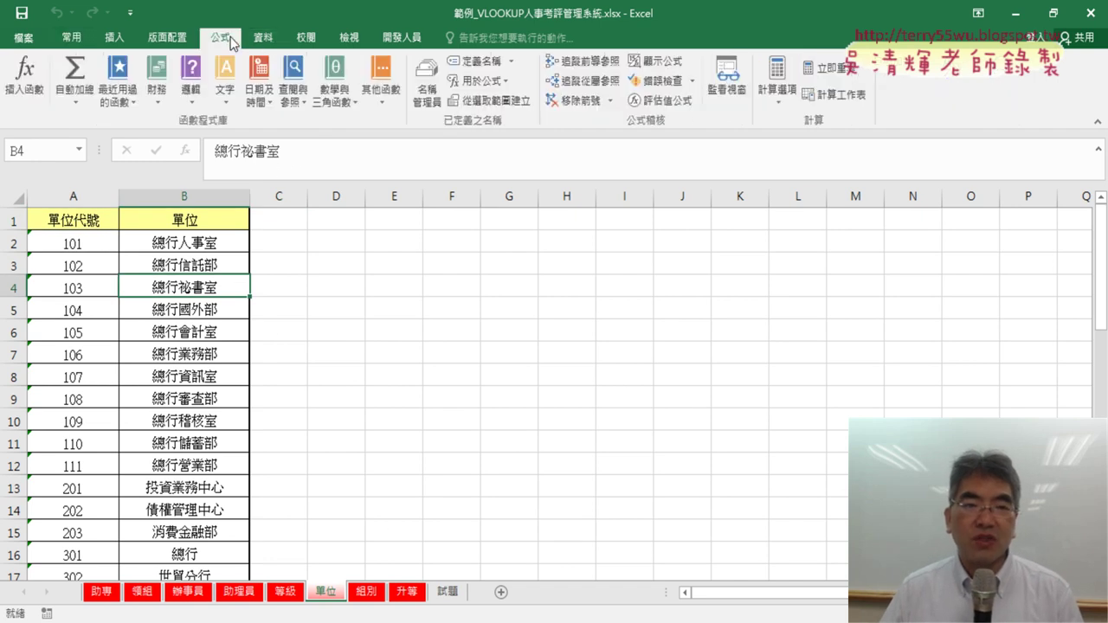
left_click(424, 86)
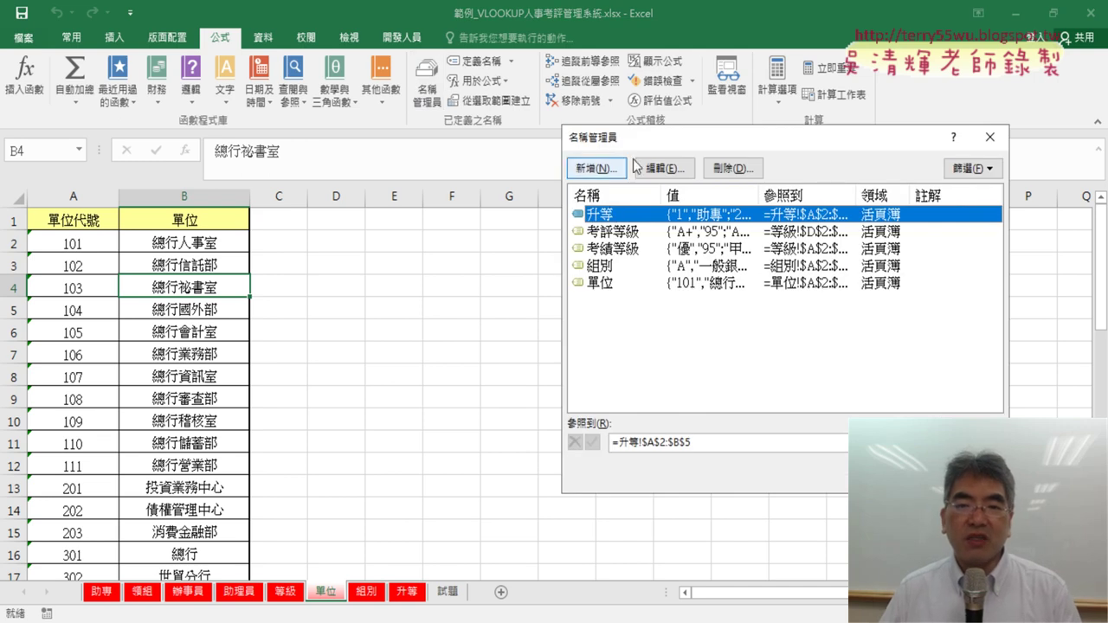
left_click_drag(648, 141, 486, 141)
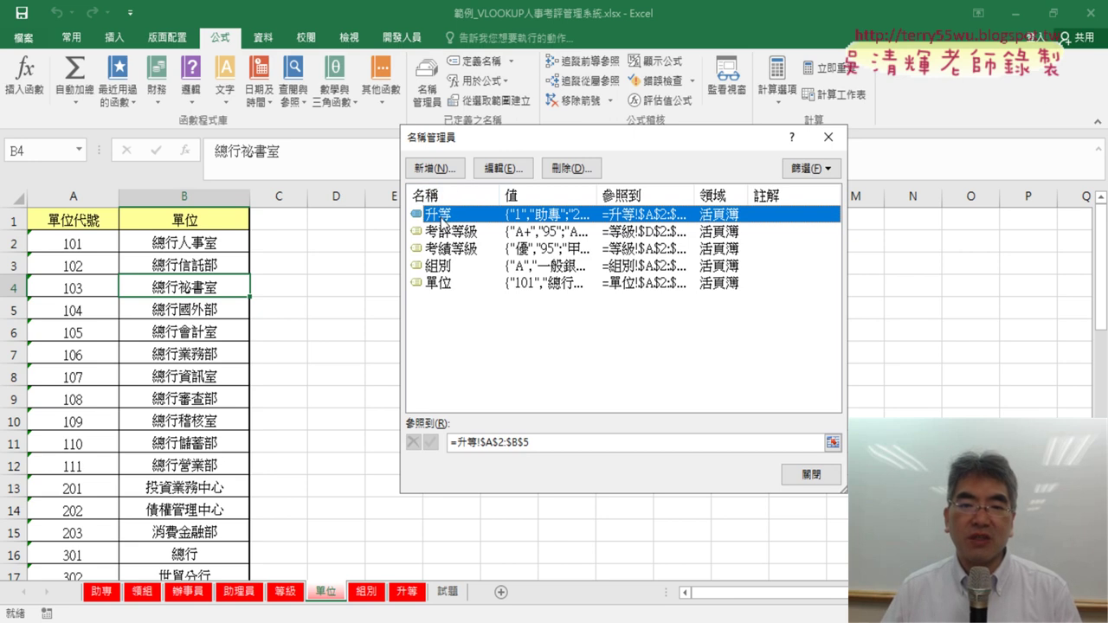
Show the 升等 name's A2:A5 range on the 升等 sheet, annotated in red
left_click(540, 443)
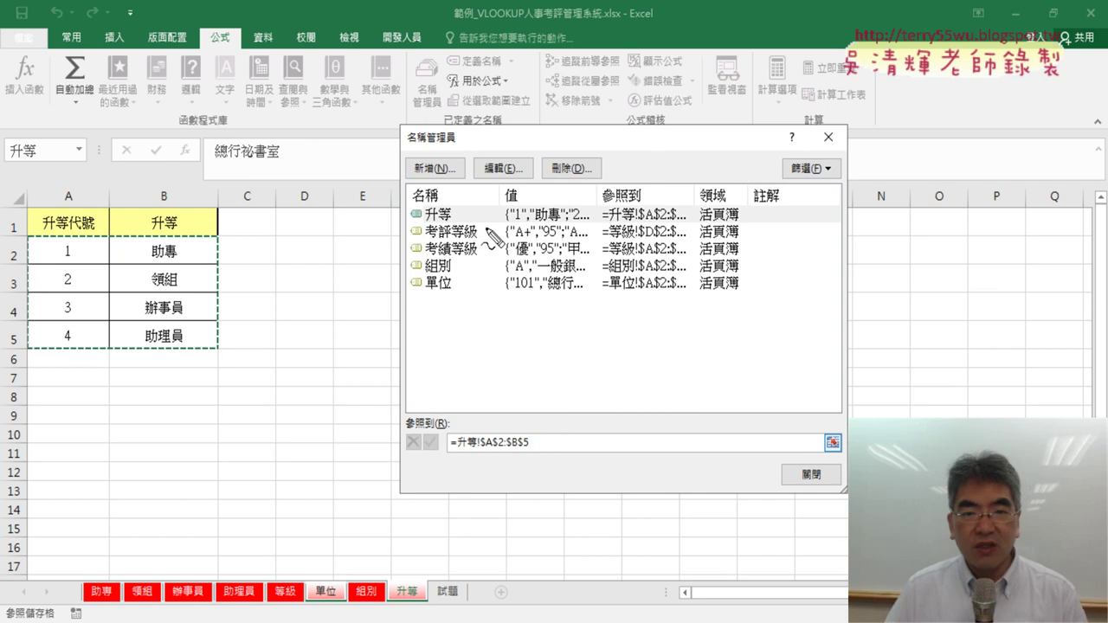
mouse_move(450, 230)
left_mouse_down()
mouse_move(400, 230)
mouse_move(474, 227)
left_mouse_up()
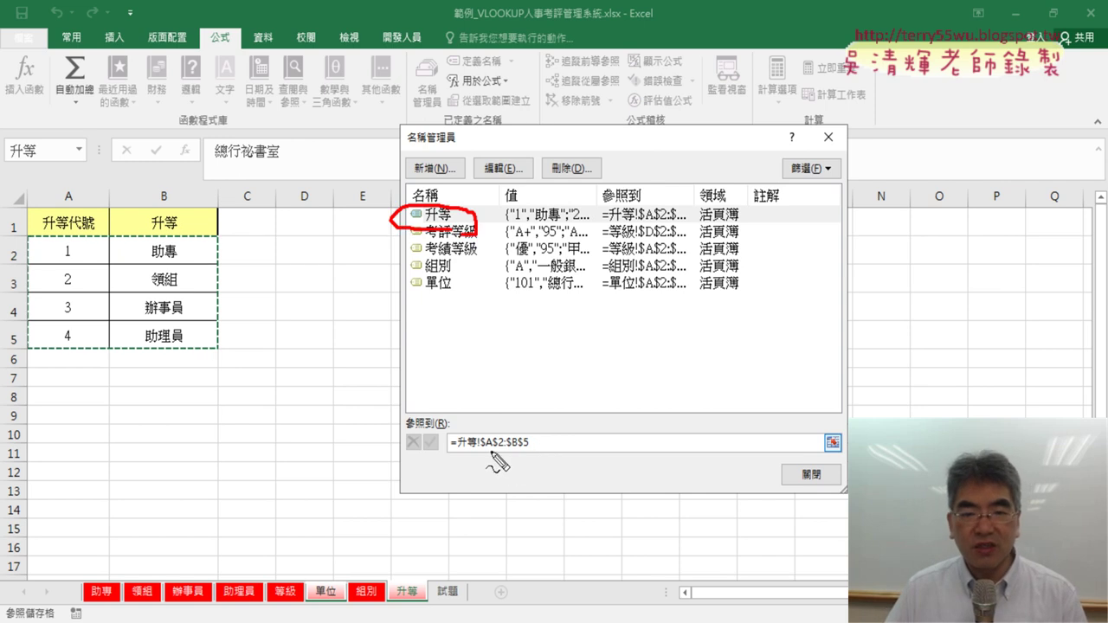
left_click_drag(456, 452, 478, 448)
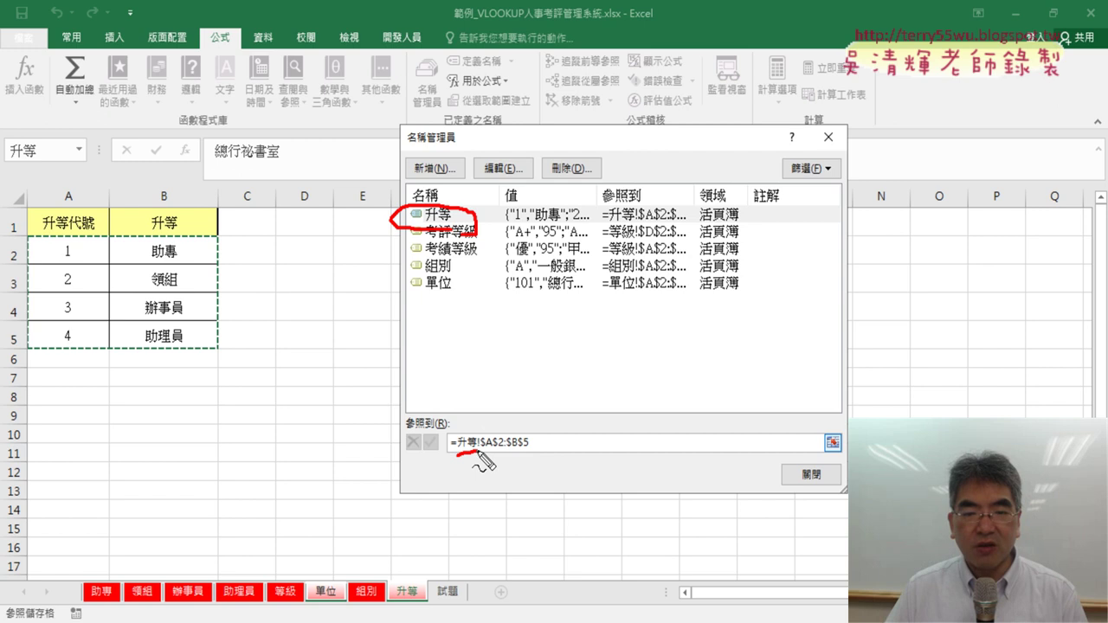
left_click_drag(428, 616, 413, 610)
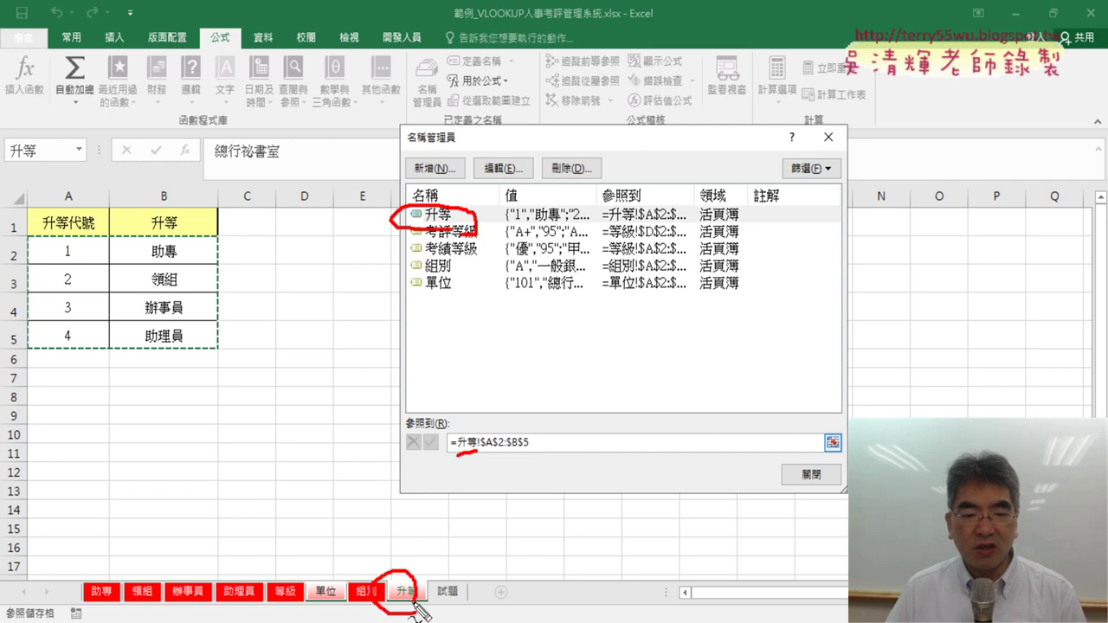
left_click_drag(32, 242, 29, 356)
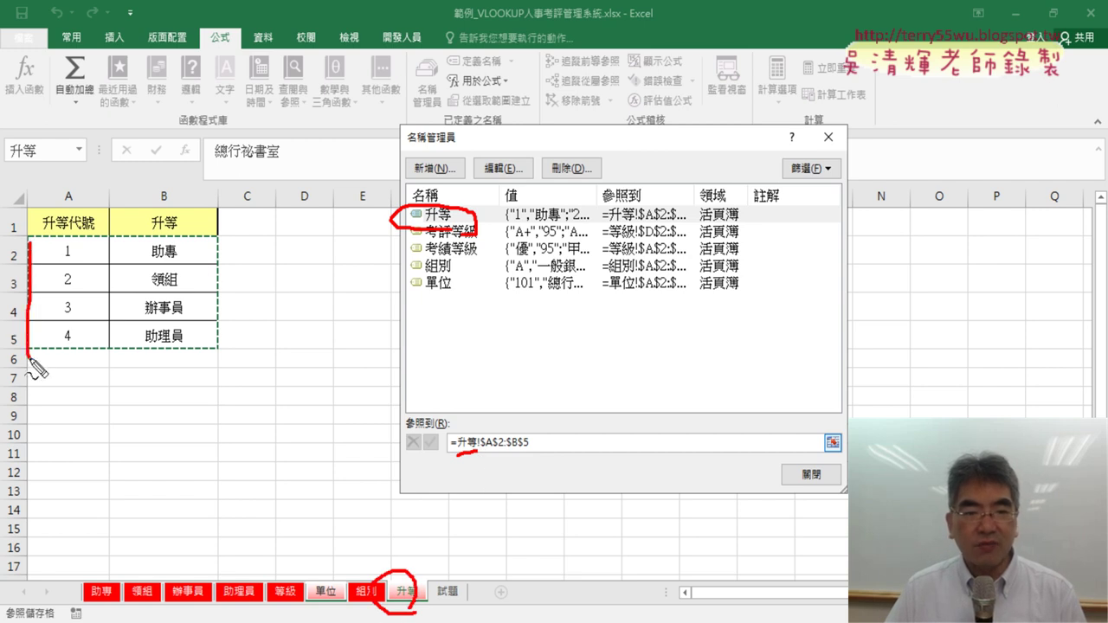
mouse_move(52, 234)
left_mouse_down()
mouse_move(213, 232)
mouse_move(208, 342)
left_mouse_up()
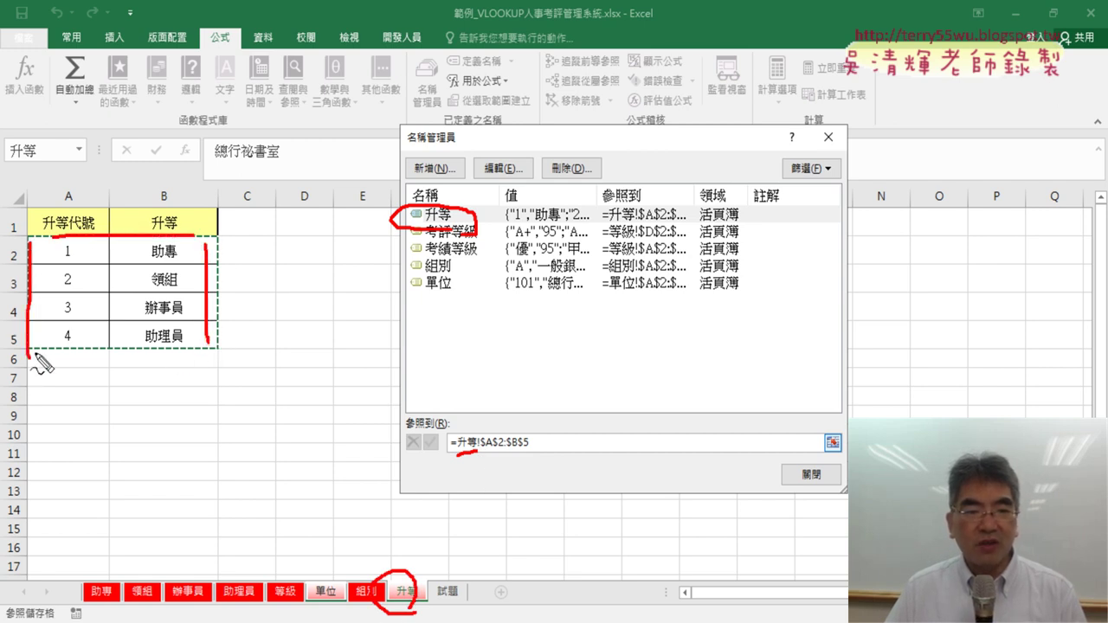
left_click_drag(30, 352, 218, 352)
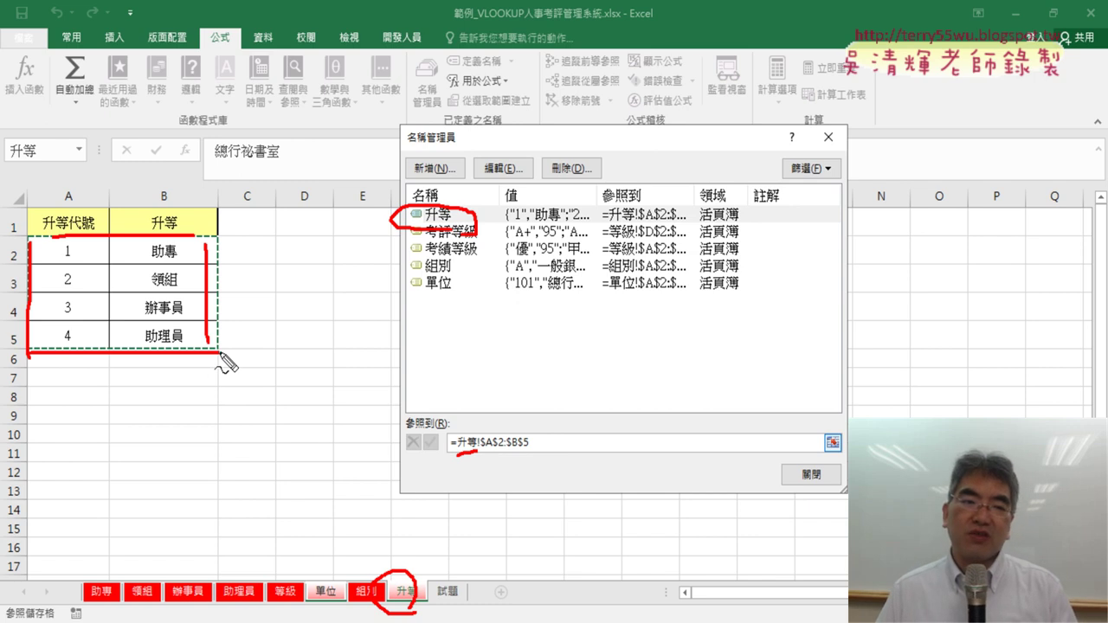
left_click_drag(116, 196, 101, 291)
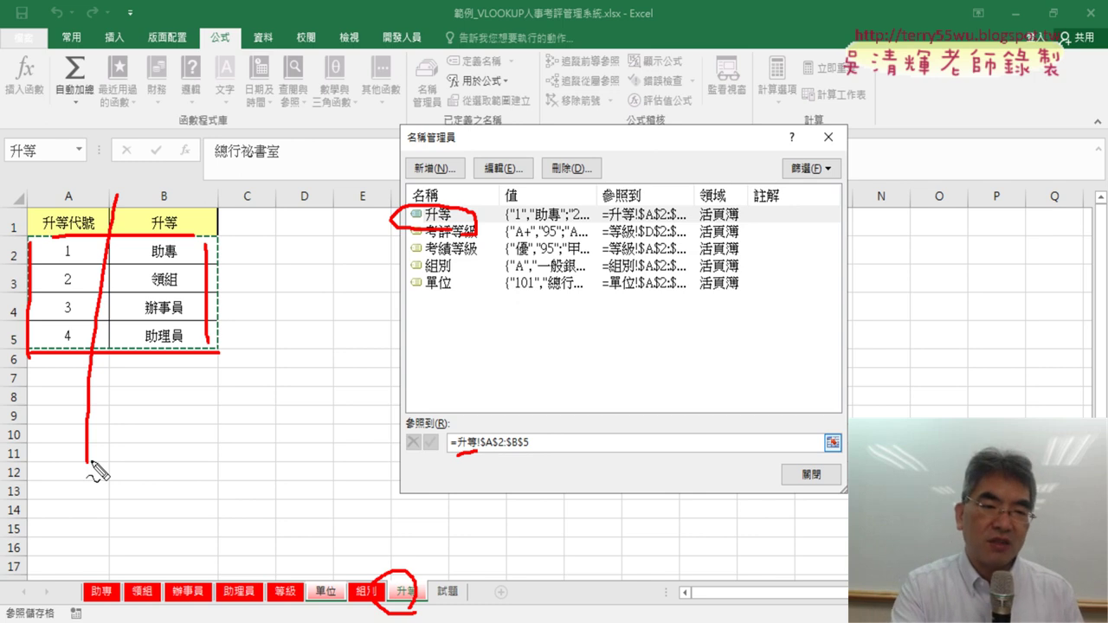
key("Escape")
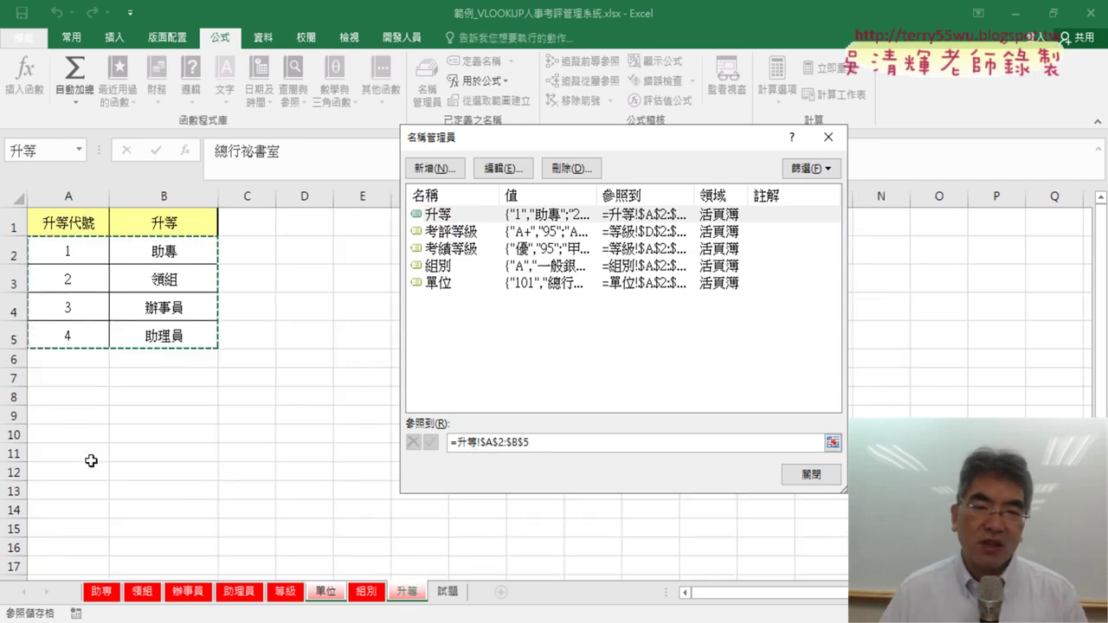
Highlight the ranges of 考評等級 and 考績等級, the latter A2:B4 on the 等級 sheet
left_click(471, 233)
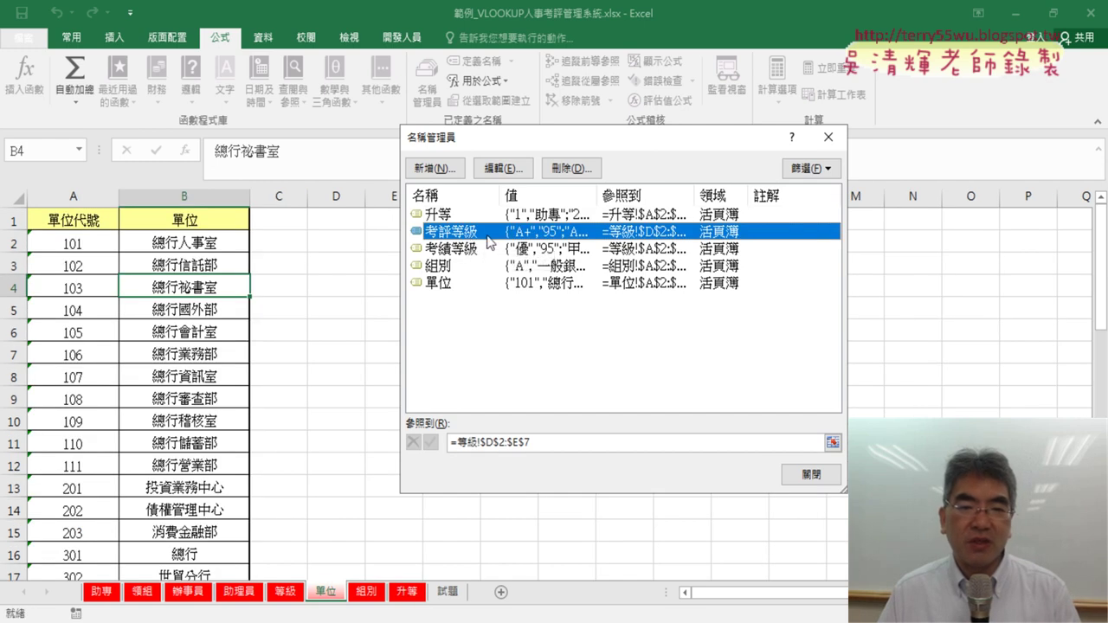
left_click(560, 443)
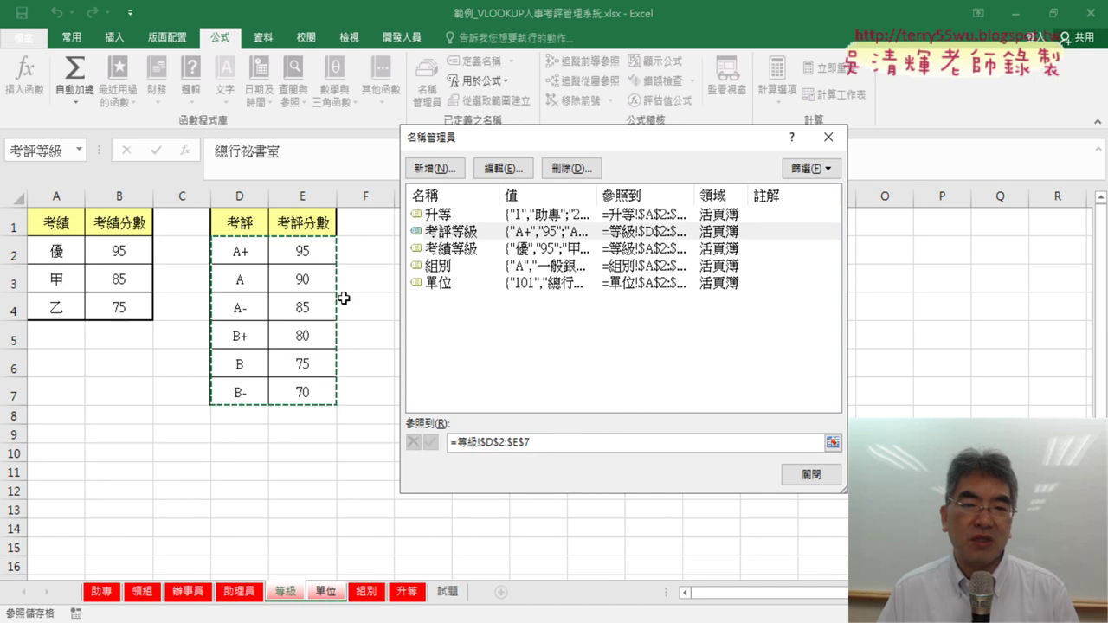
left_click(448, 251)
left_click(570, 445)
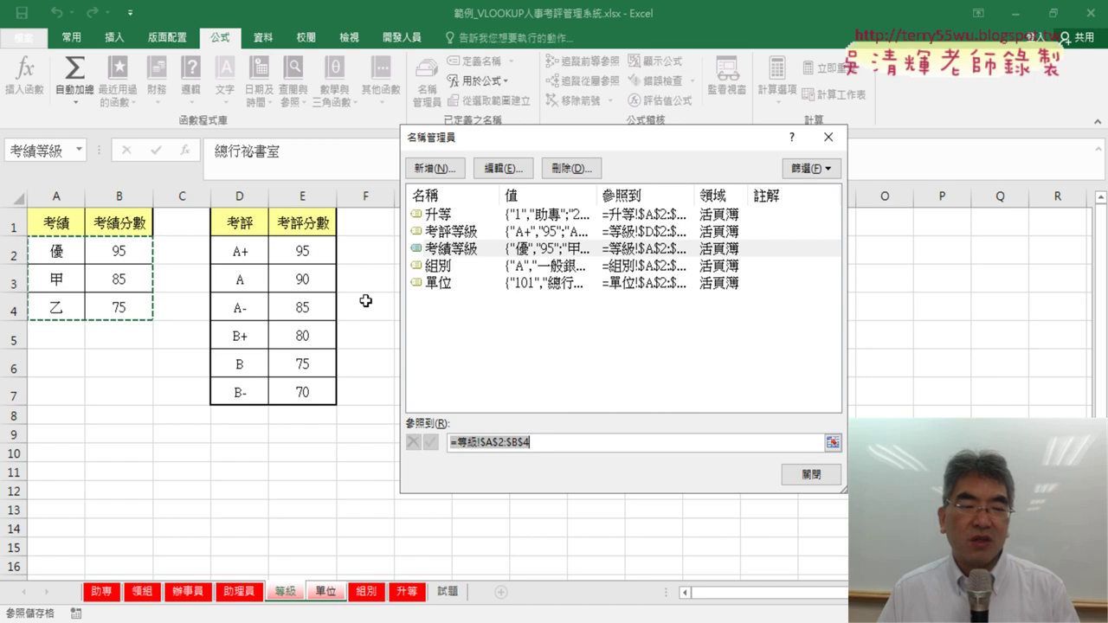
left_click(476, 252)
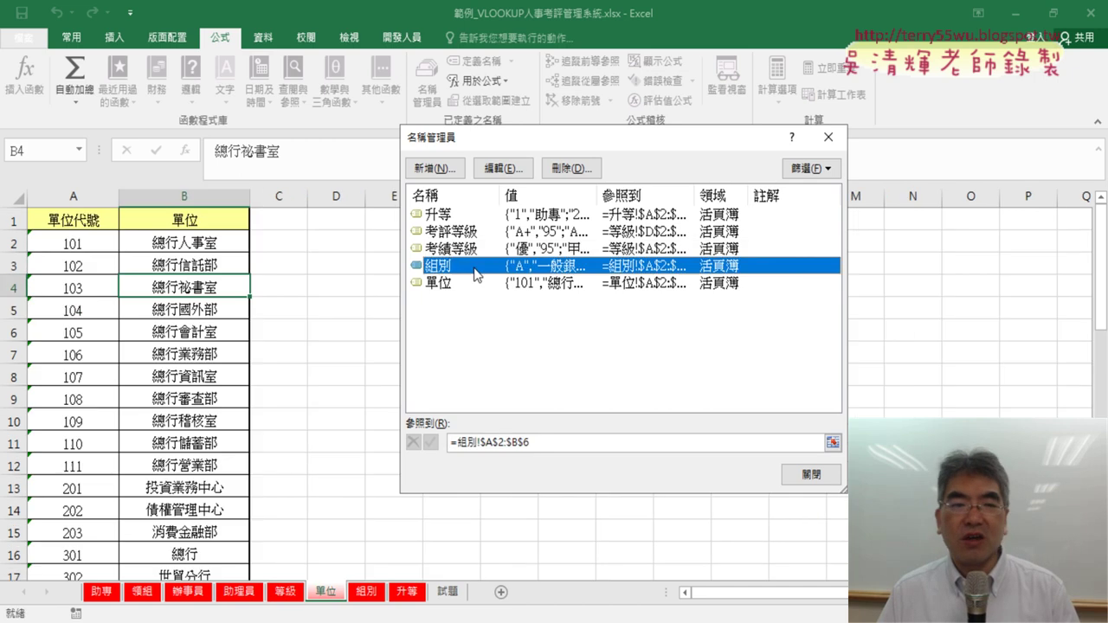
left_click(562, 444)
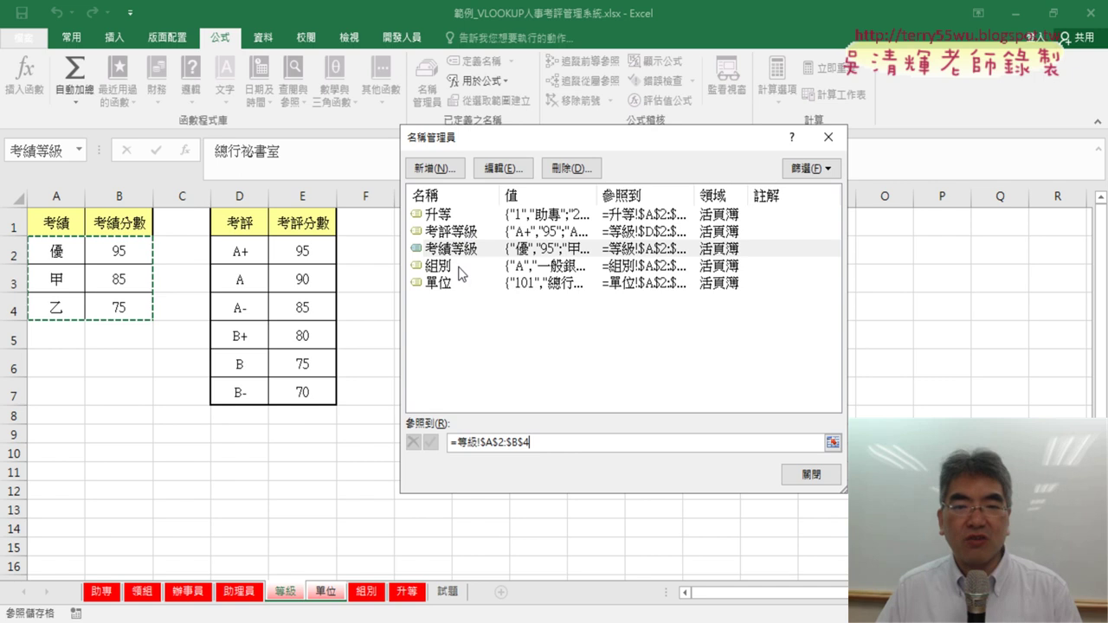
Check the 組別 range and 單位 range =單位!$A$2:$B$46, then close Name Manager
left_click(459, 268)
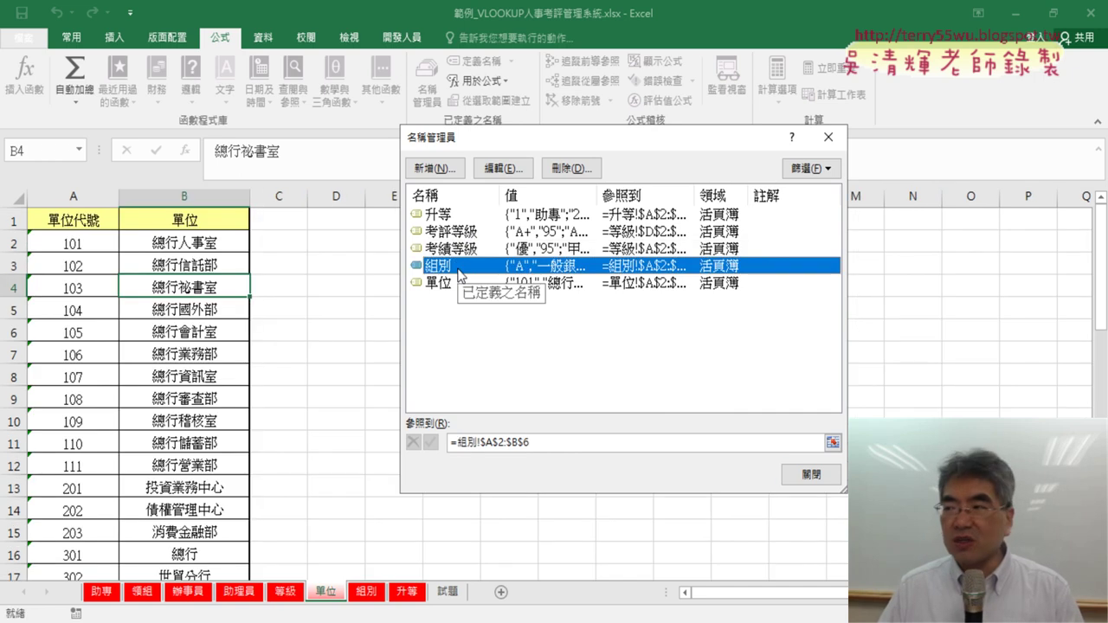
left_click(478, 284)
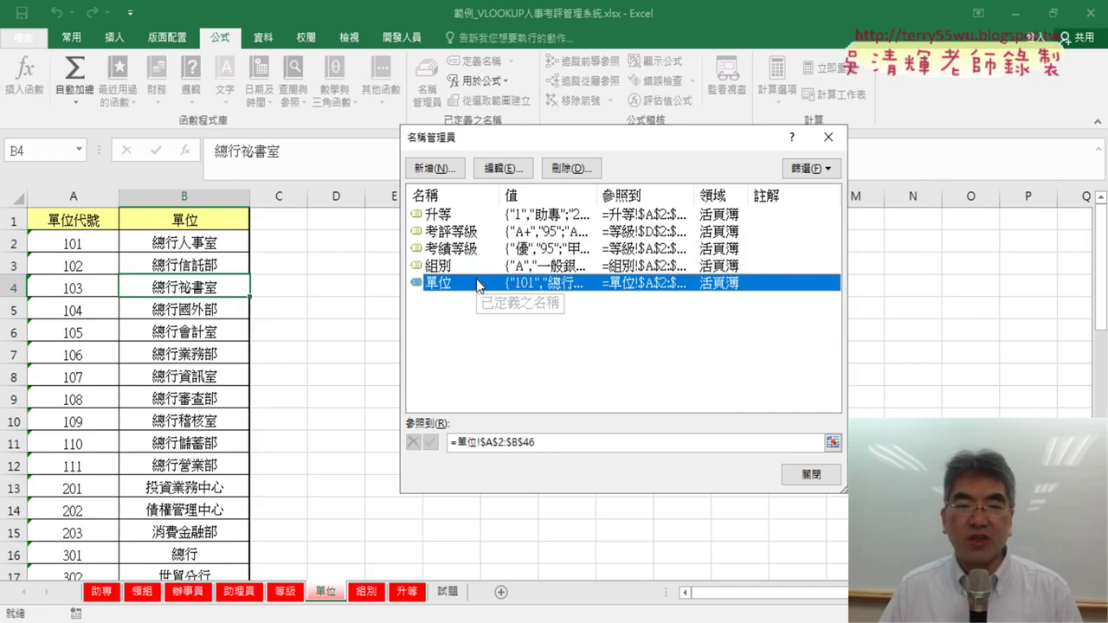
left_click(811, 474)
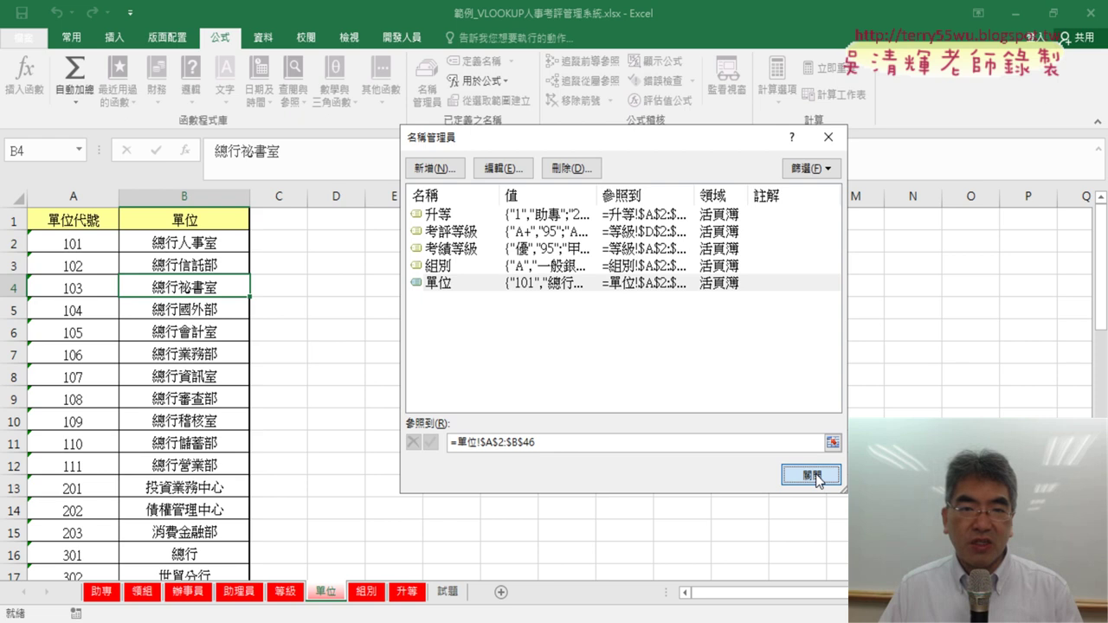
Browse the 試題, 助專, 領組, 辦事員 and 助理員 sheets, ending back on 助專
left_click(447, 594)
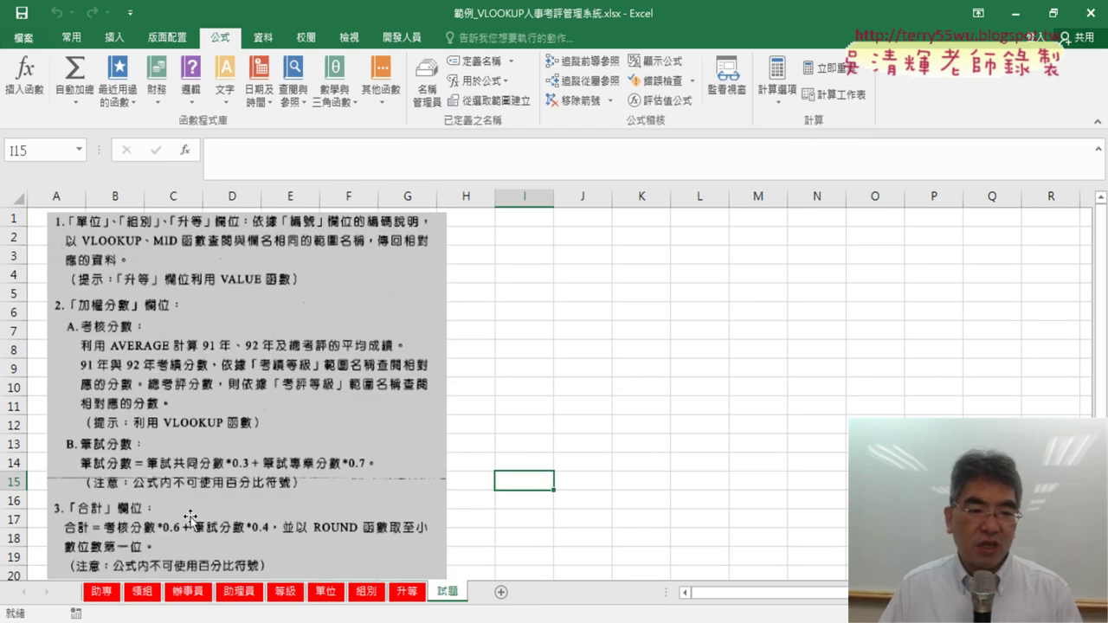
left_click(102, 594)
left_click(142, 592)
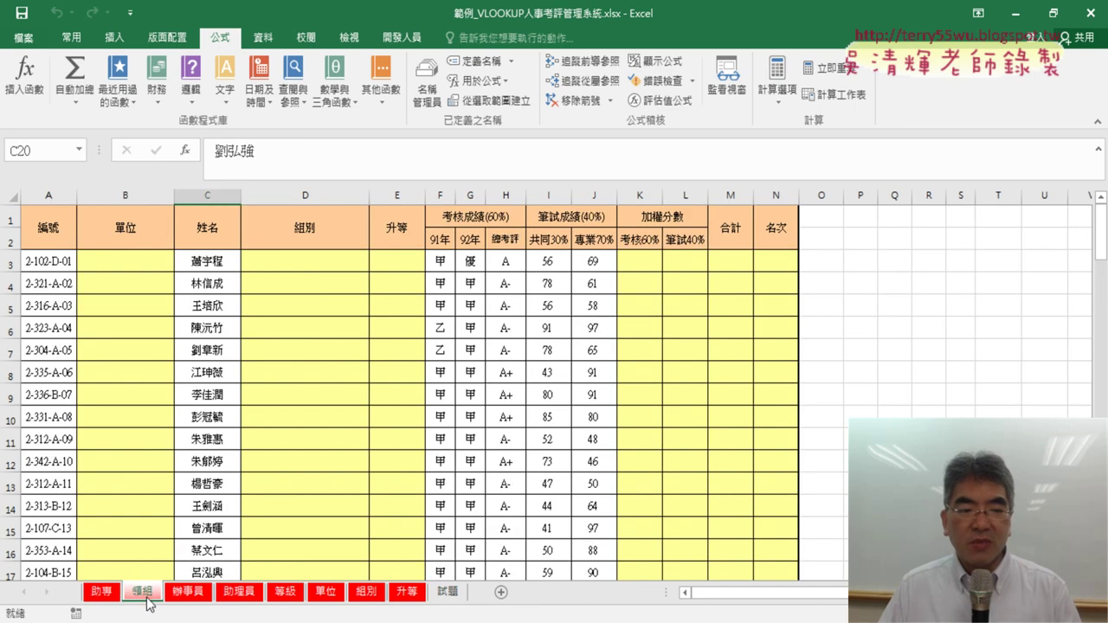
left_click(185, 594)
left_click(246, 594)
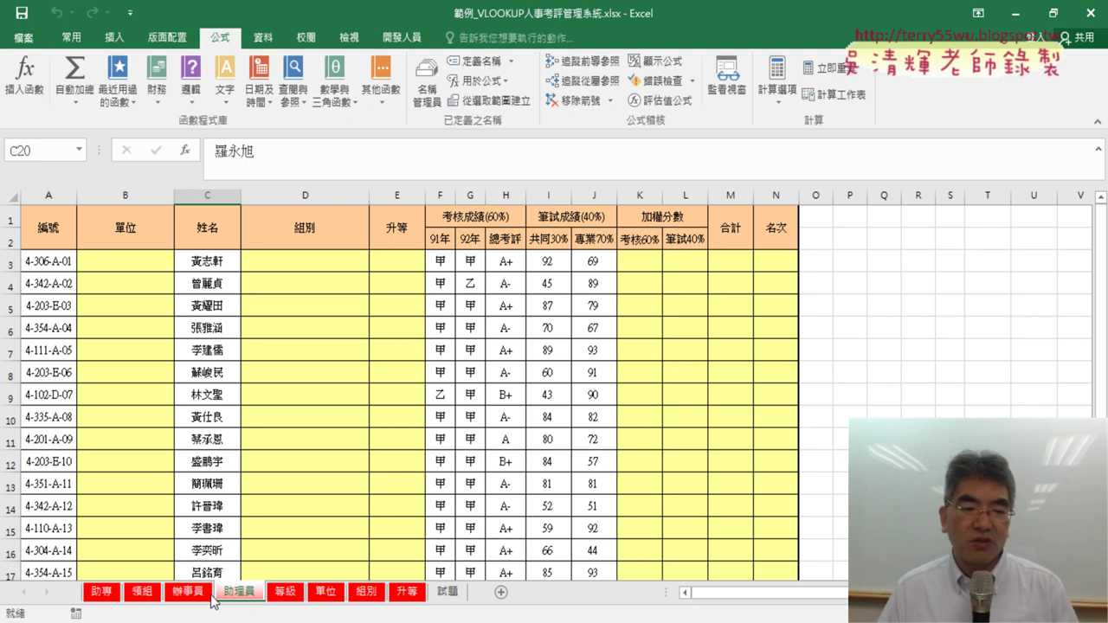
left_click(100, 592)
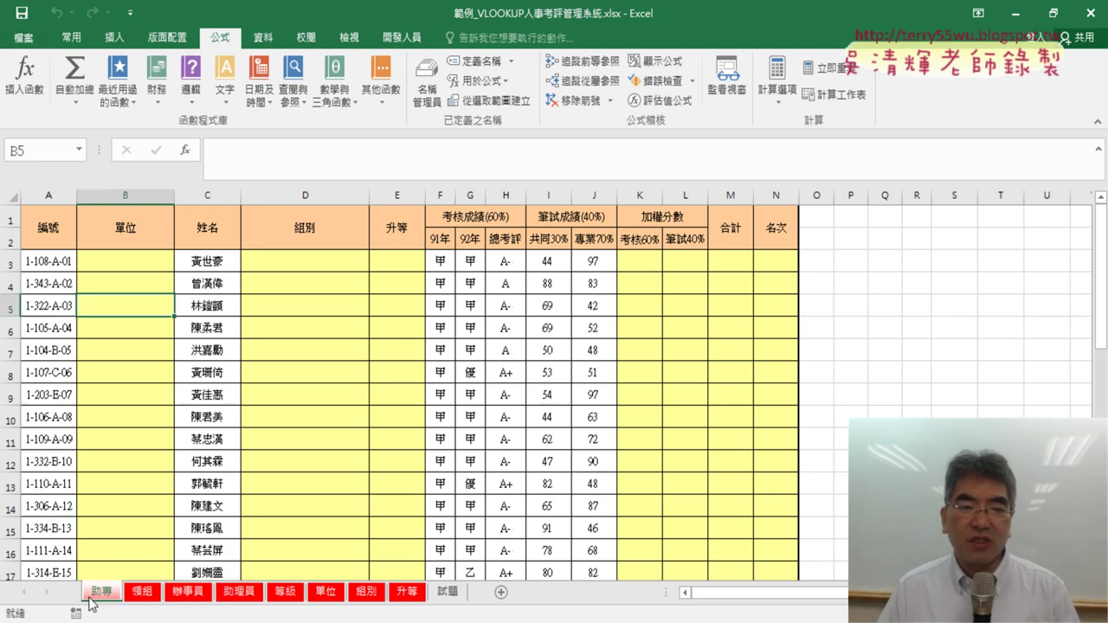
On 助專, point out the empty 單位, 組別 and 升等 columns, then select B3
left_click(131, 189)
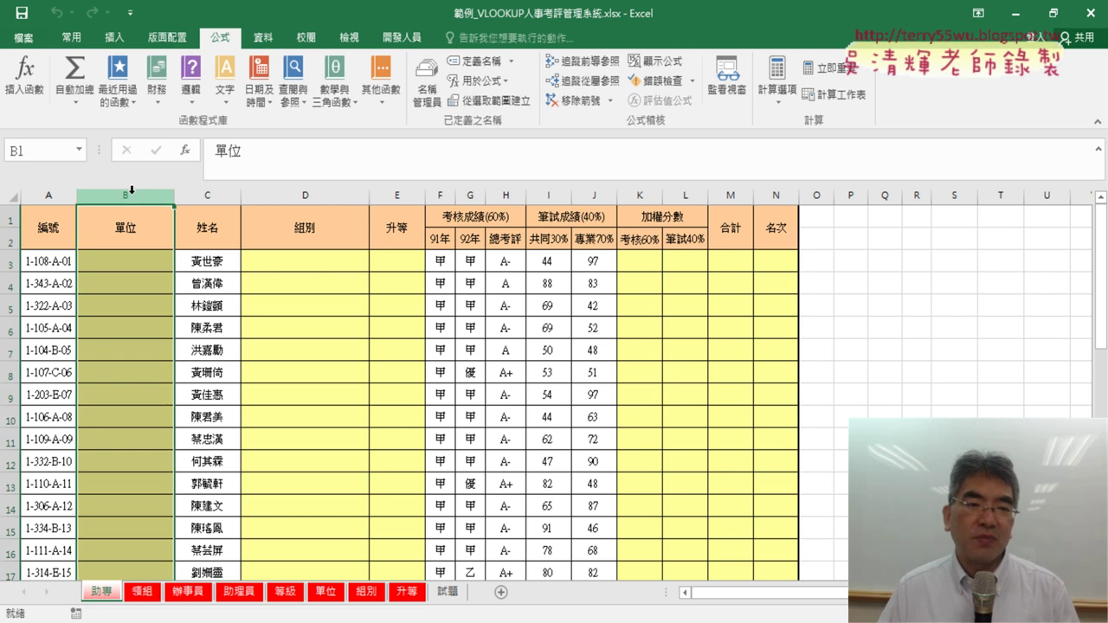
left_click(297, 189)
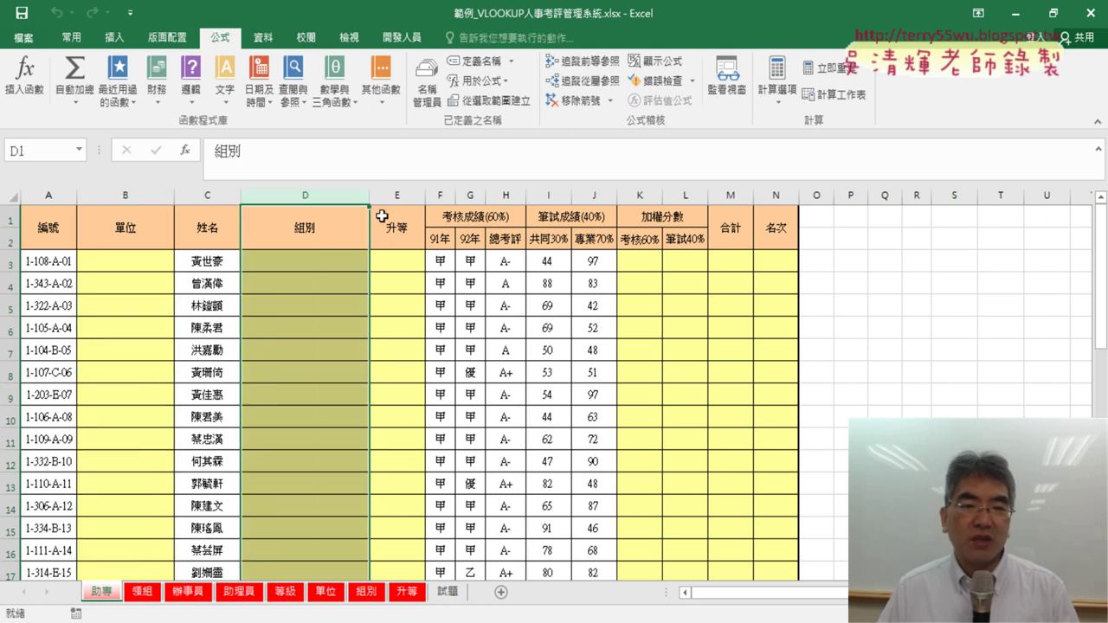
left_click(398, 194)
left_click(125, 196)
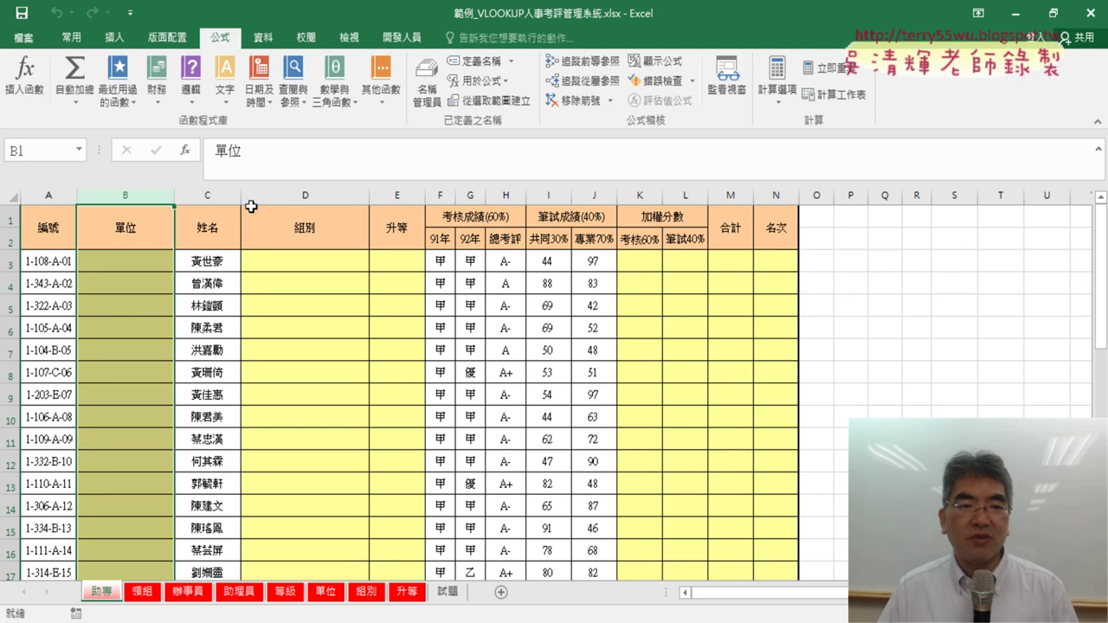
left_click(305, 196)
left_click(402, 196)
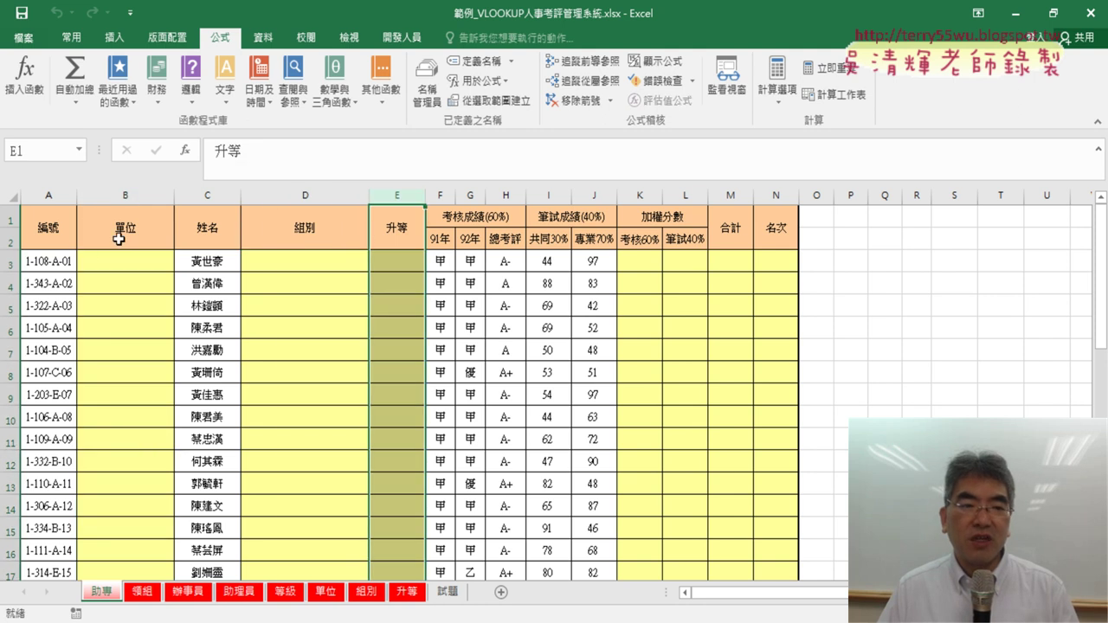
left_click(52, 260)
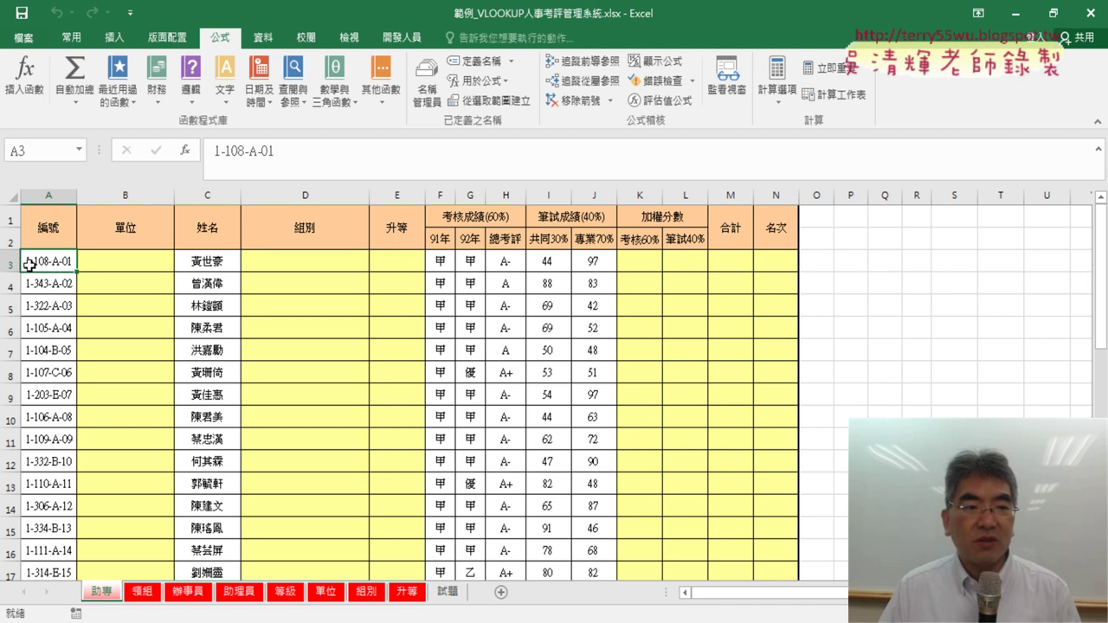
left_click(119, 263)
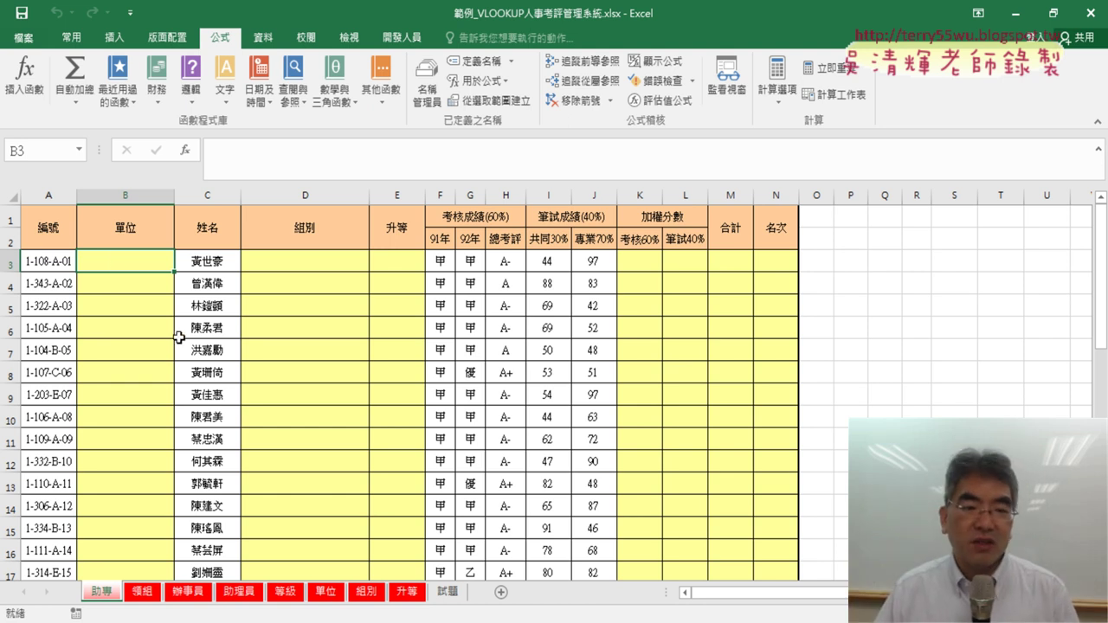
left_click(323, 592)
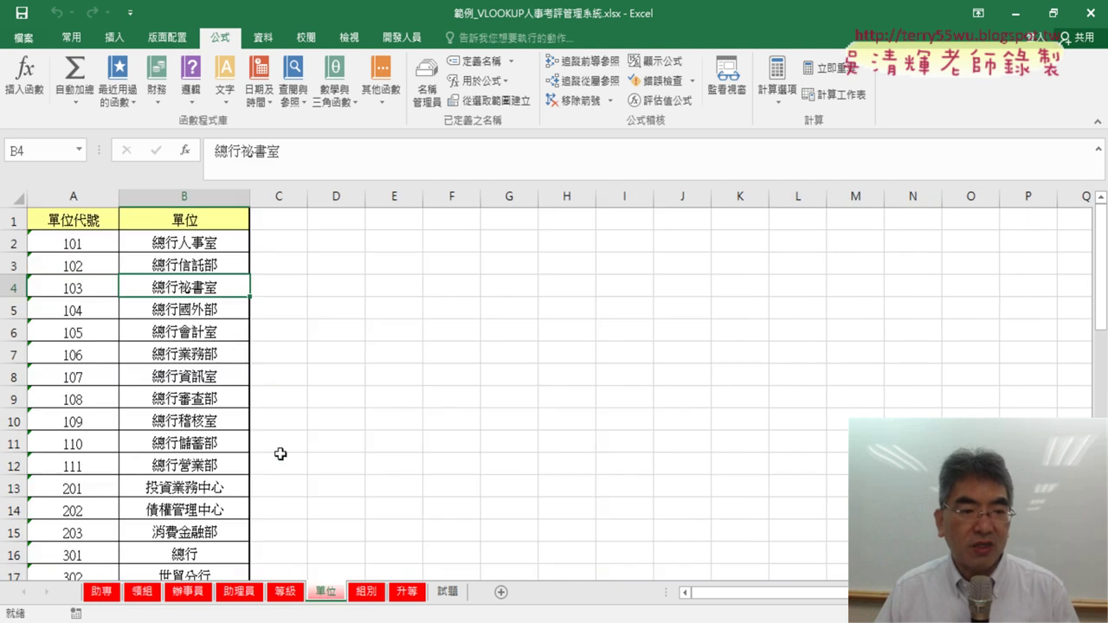
left_click(212, 196)
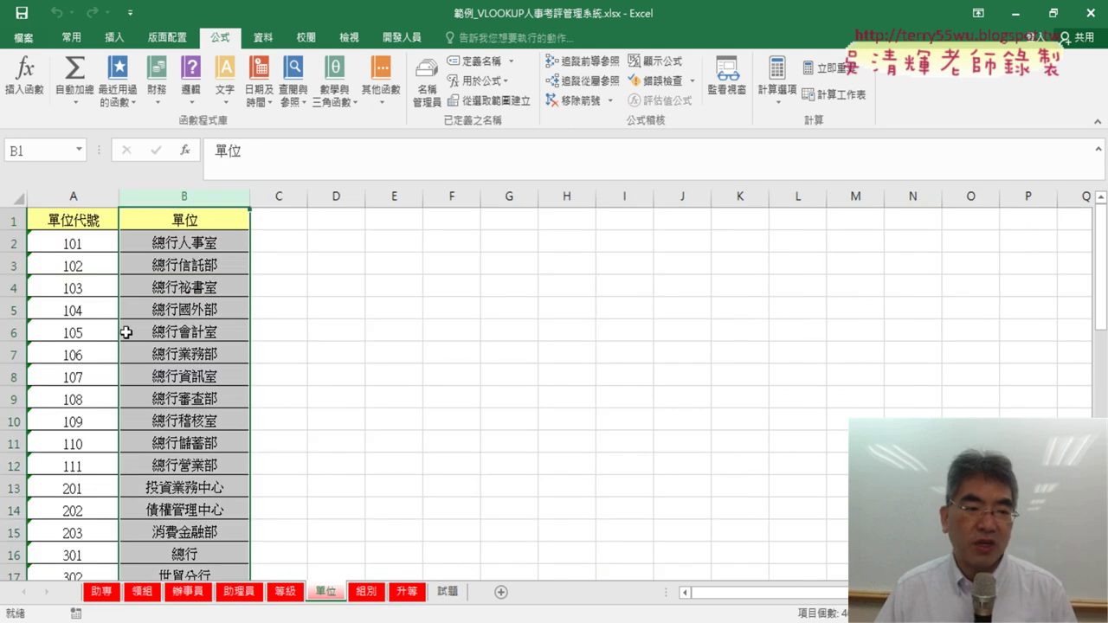
left_click(93, 392)
left_click(189, 401)
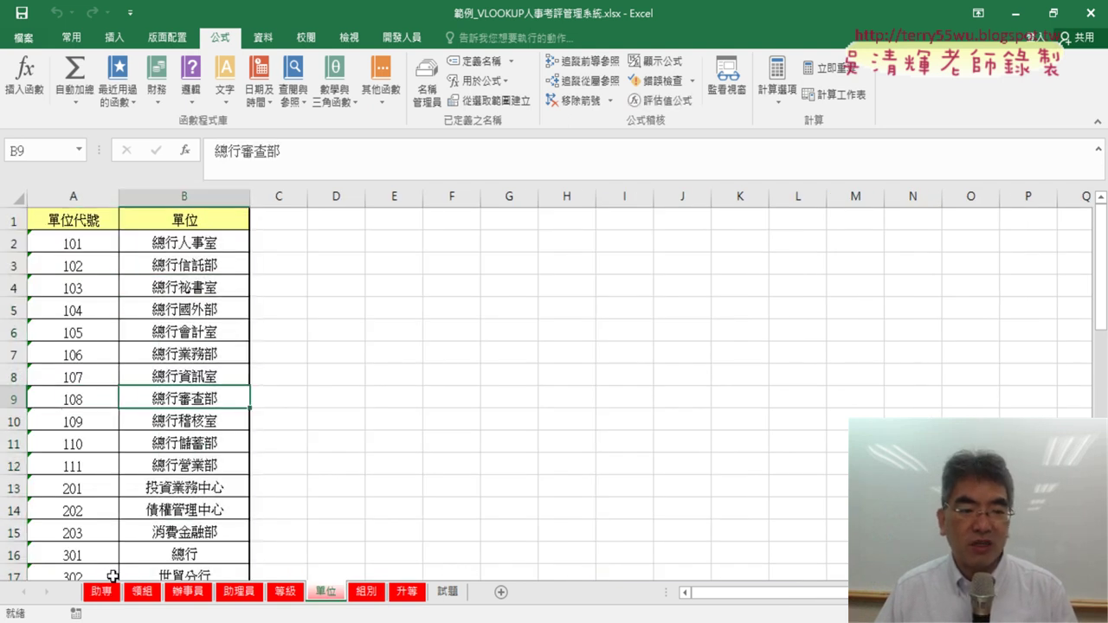
left_click(110, 595)
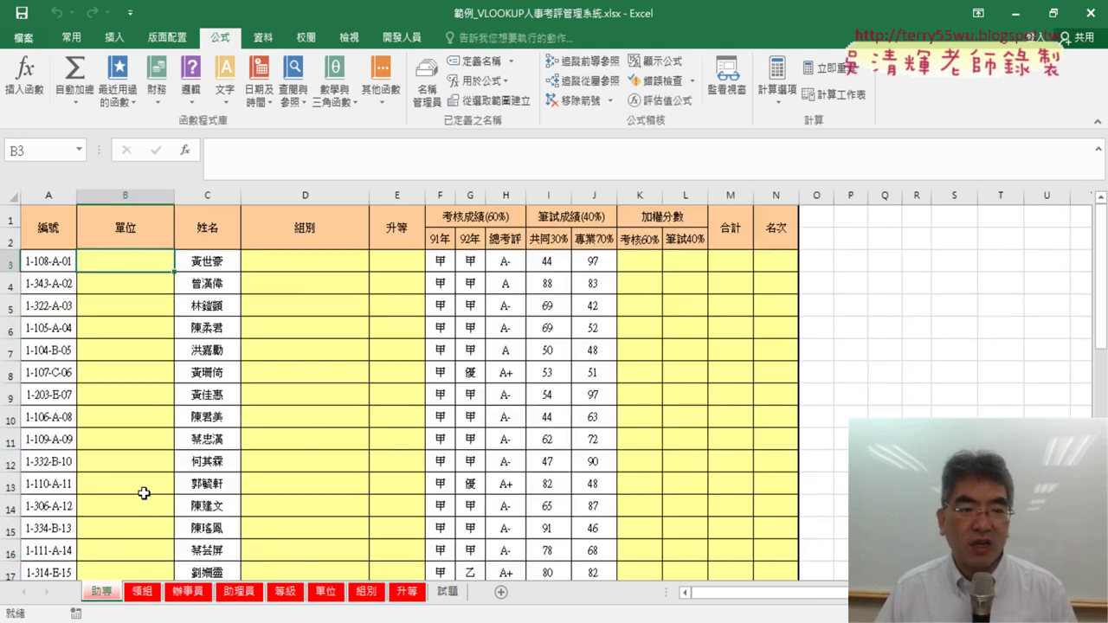
left_click(335, 595)
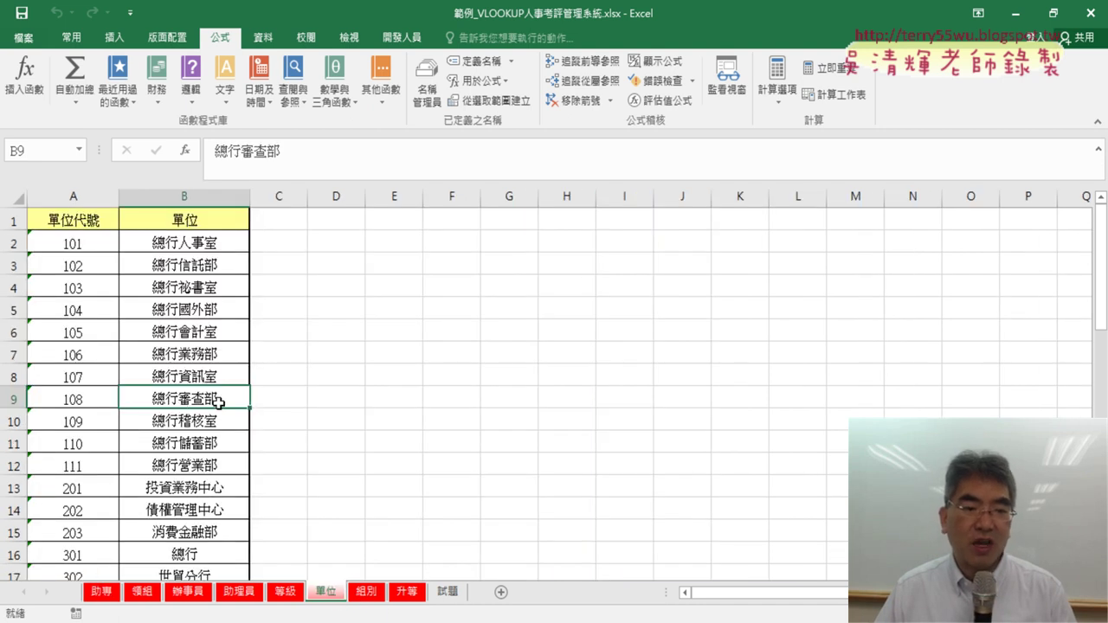
left_click(97, 594)
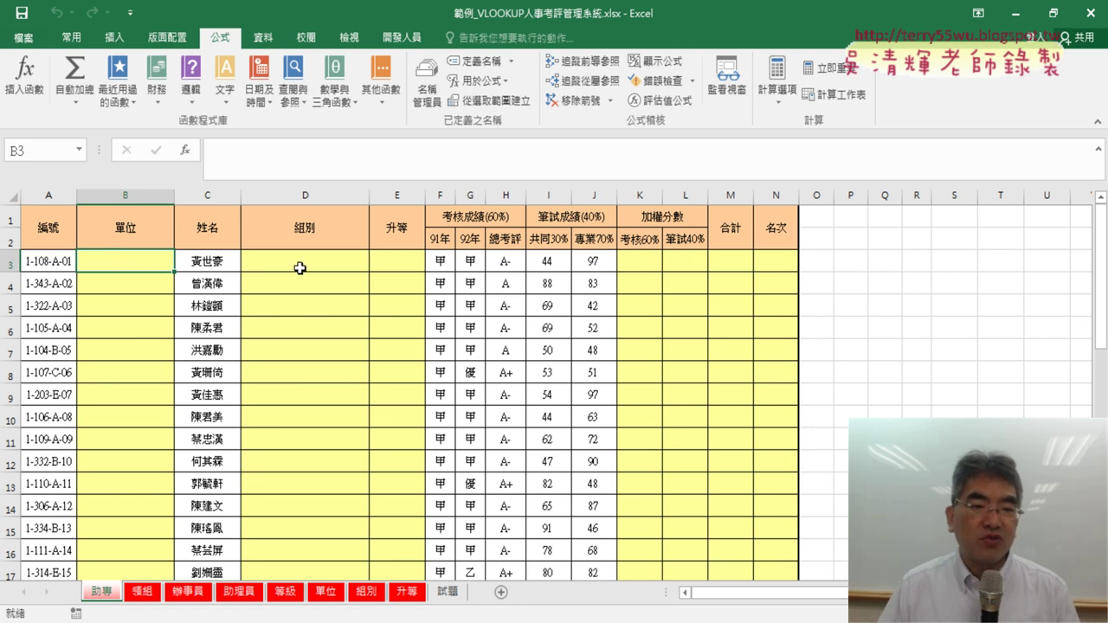
left_click(305, 262)
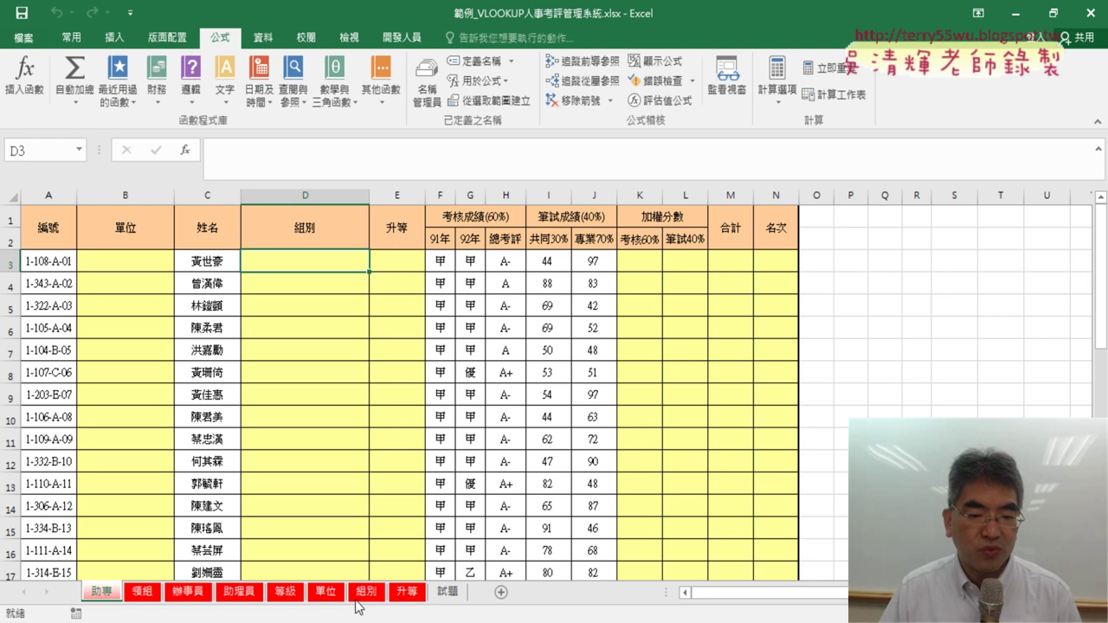
left_click(367, 592)
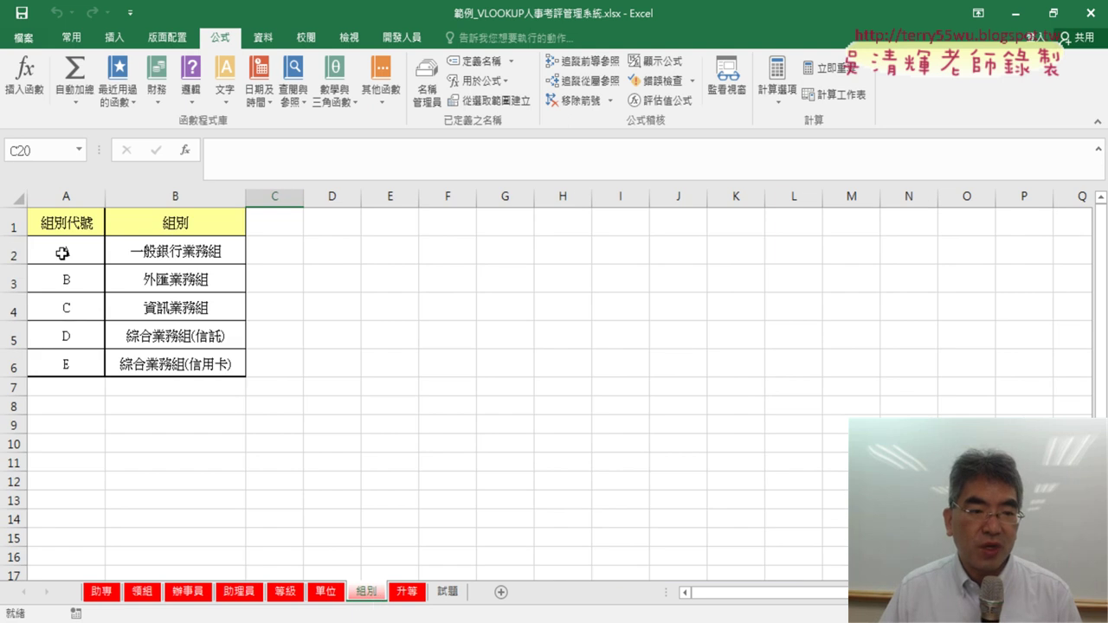
left_click(101, 593)
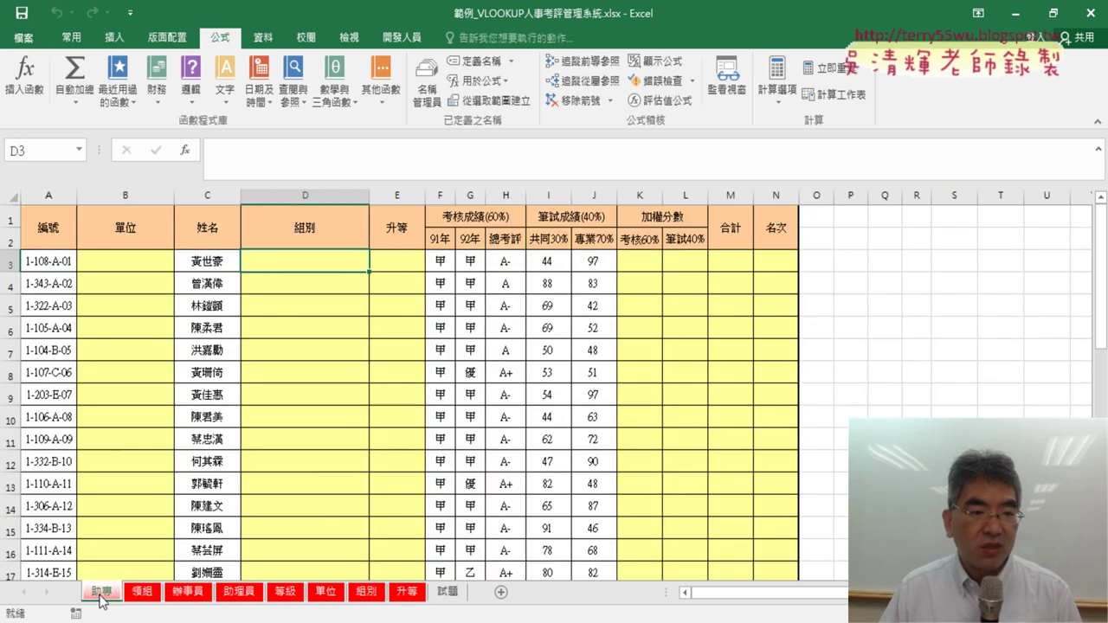
left_click(57, 264)
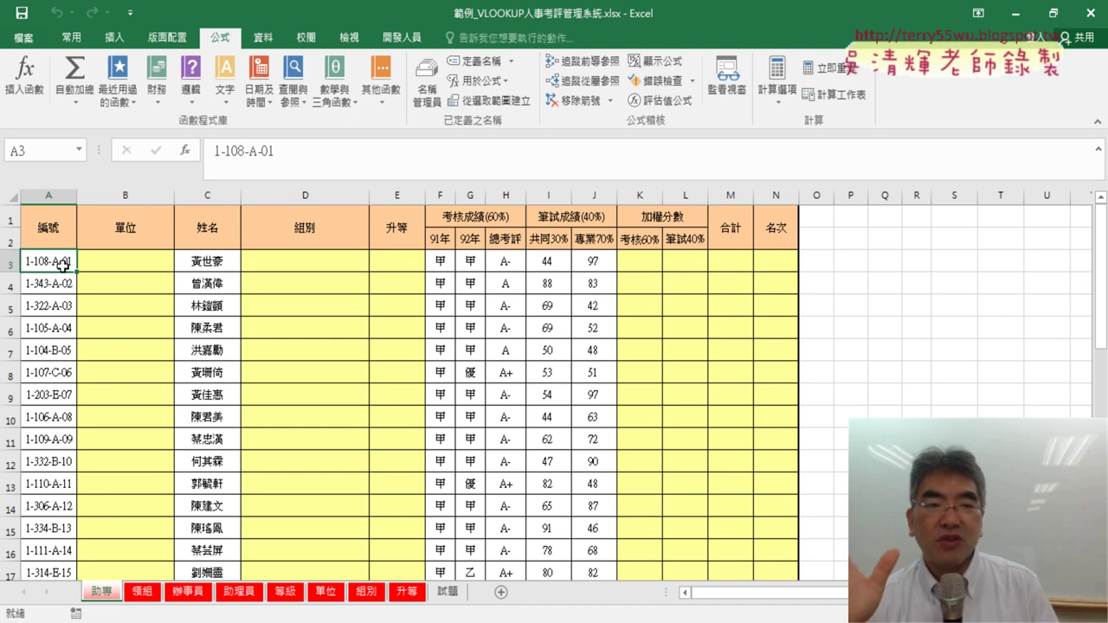
left_click(294, 262)
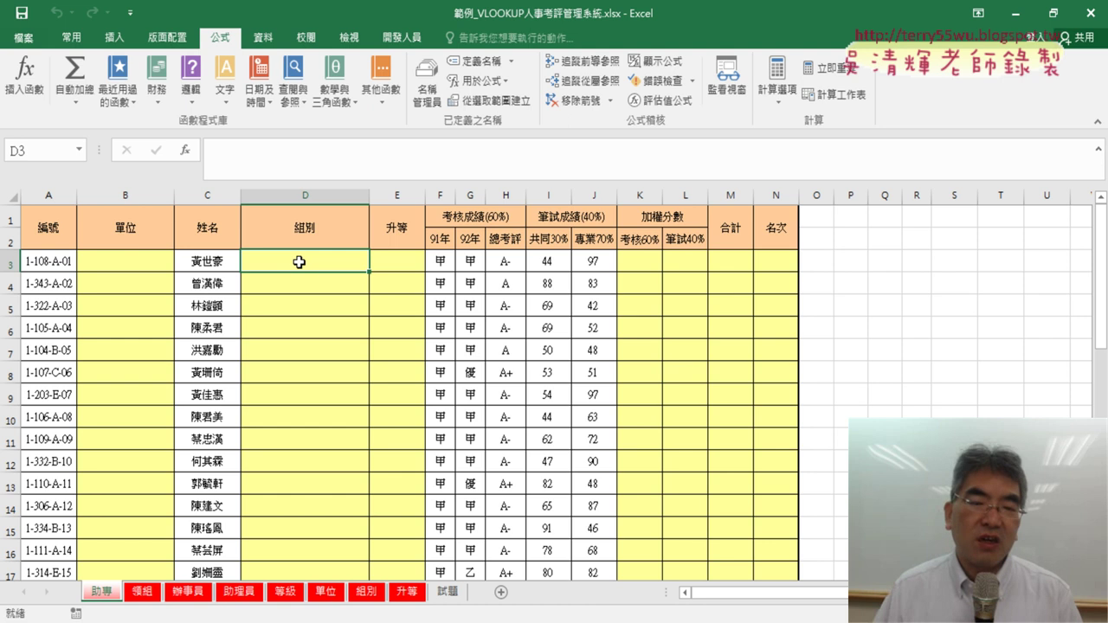
left_click(427, 87)
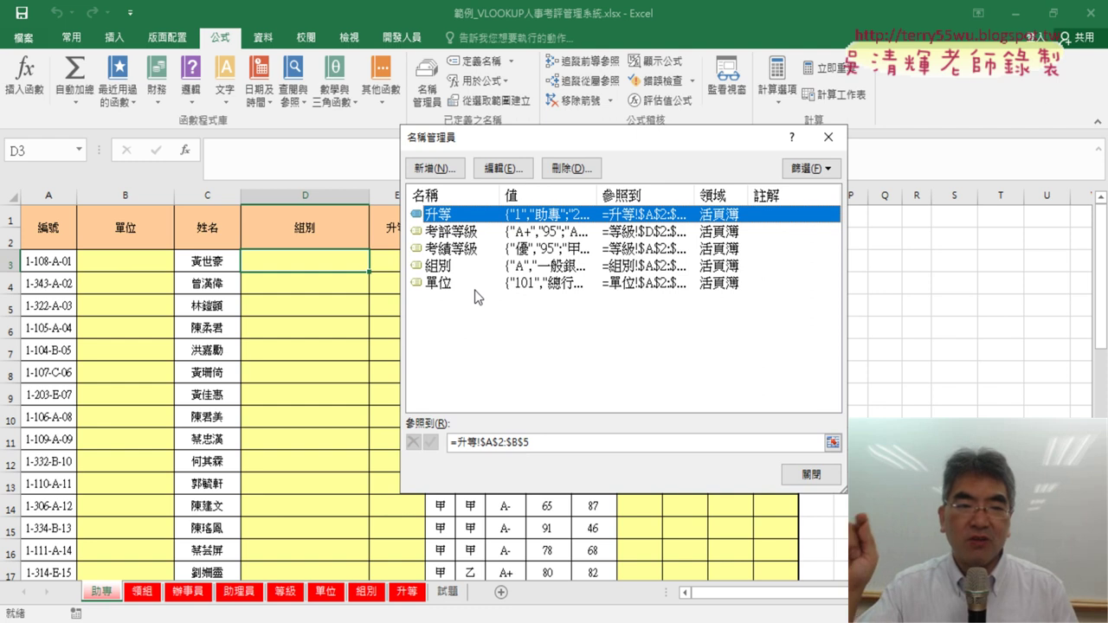
left_click(828, 137)
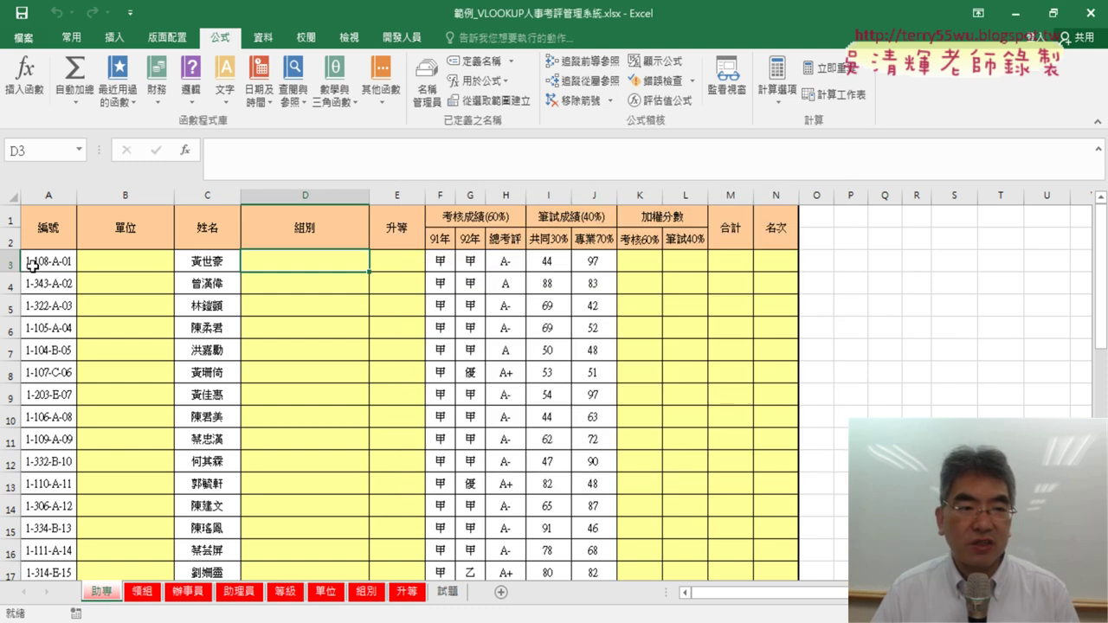
left_click(407, 591)
left_click(160, 251)
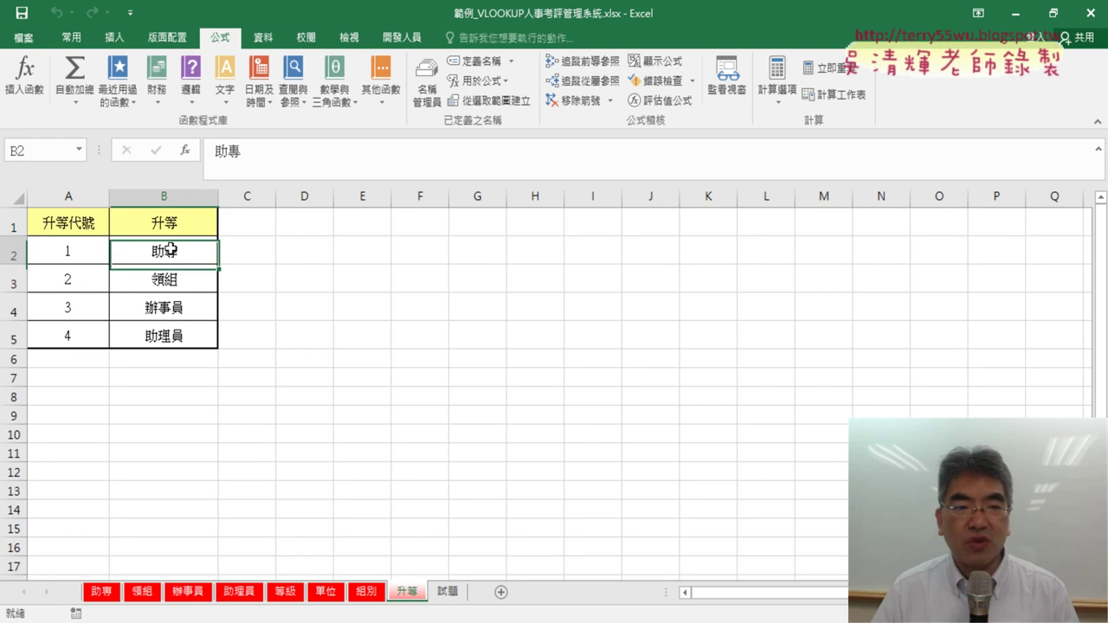
left_click(73, 282)
left_click(174, 280)
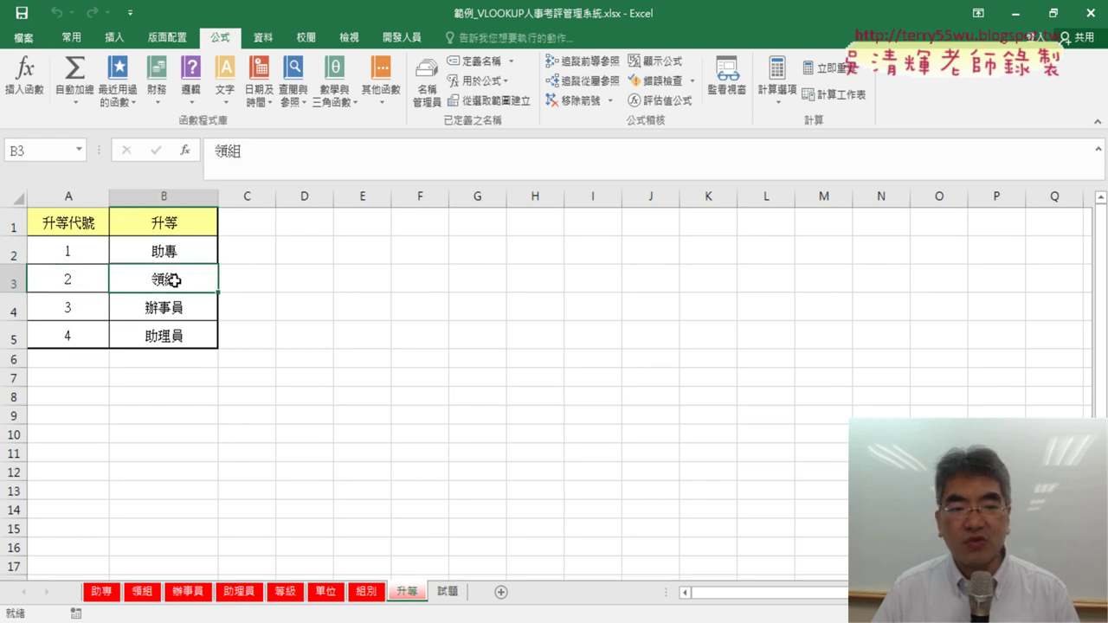
left_click(142, 593)
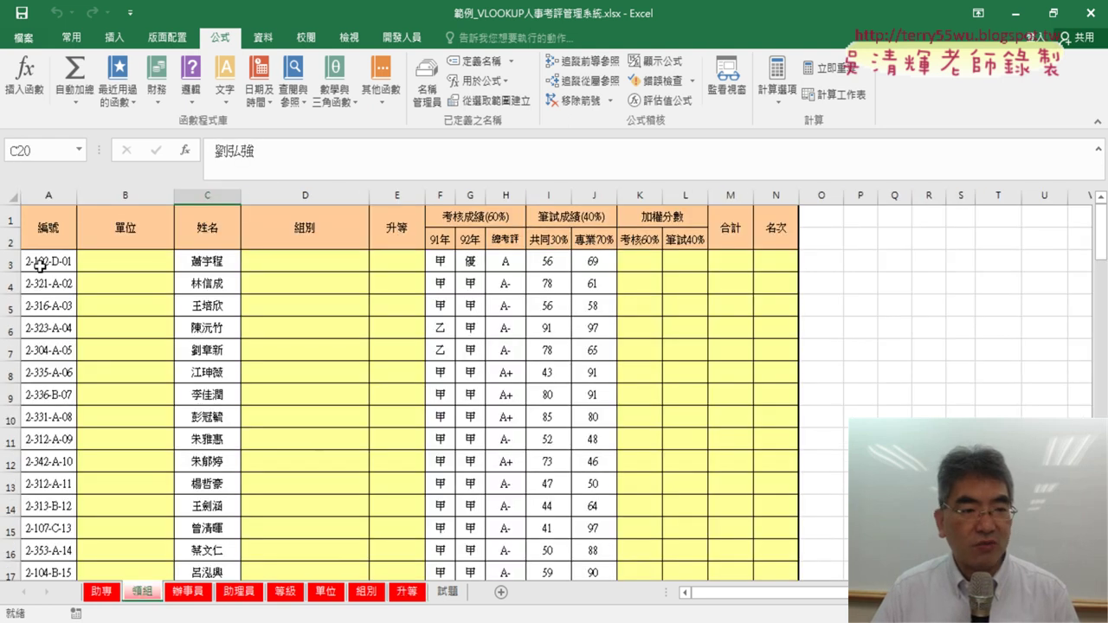
left_click(188, 592)
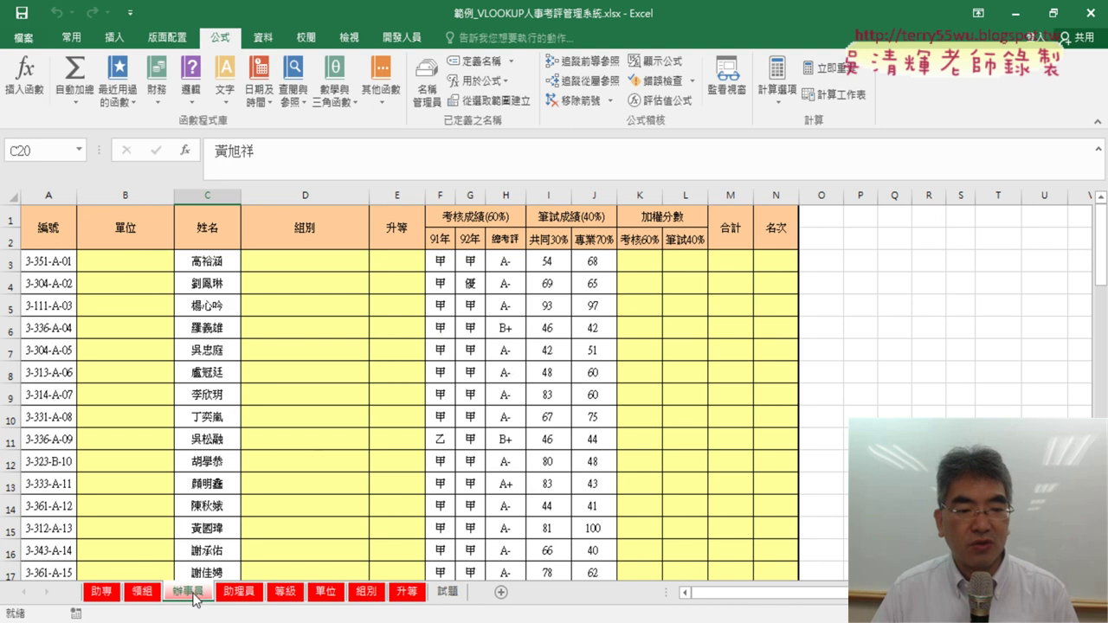
left_click(101, 593)
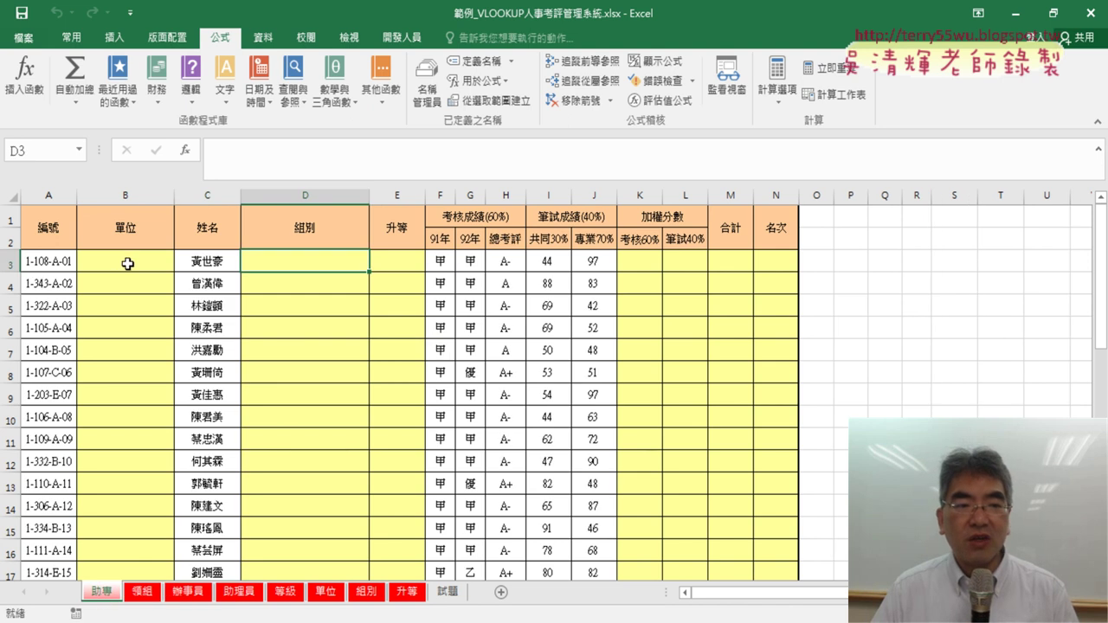
left_click(395, 265)
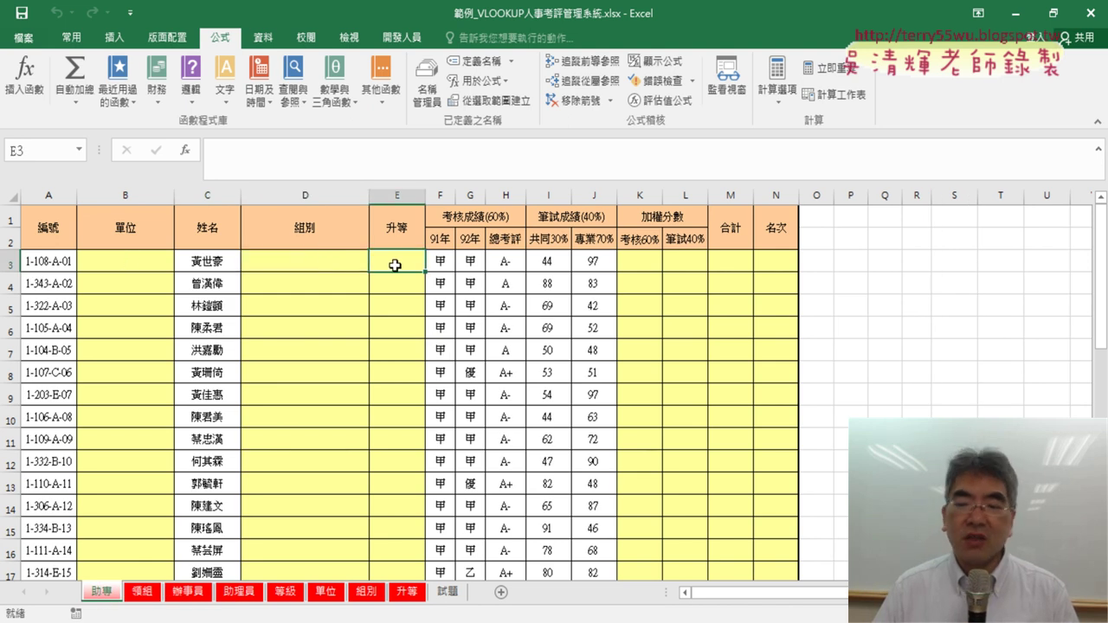
left_click(636, 262)
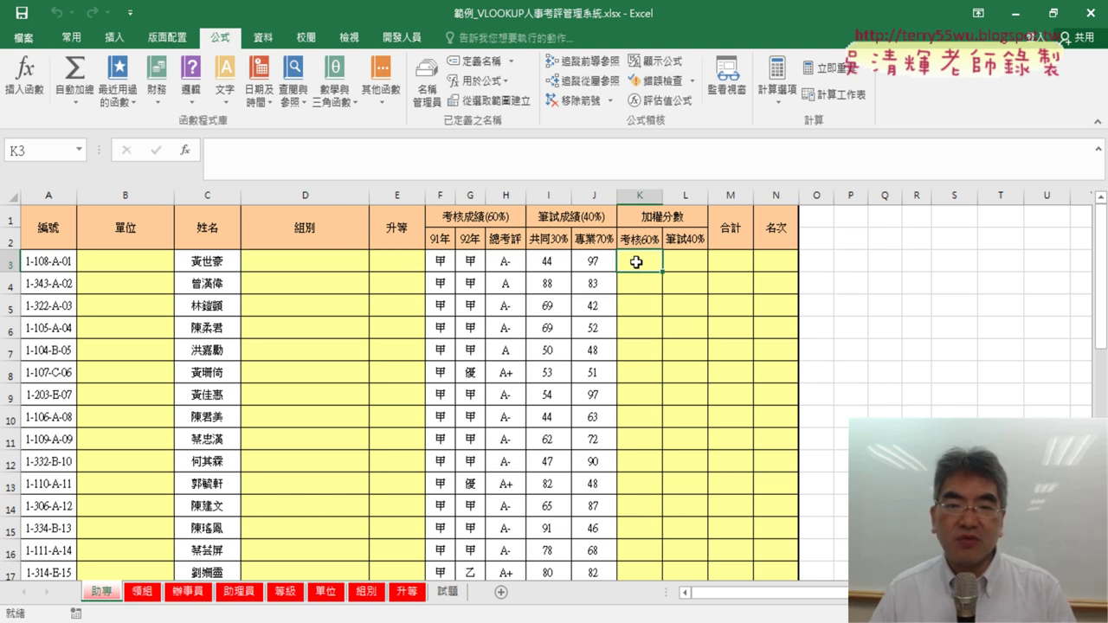
left_click(638, 239)
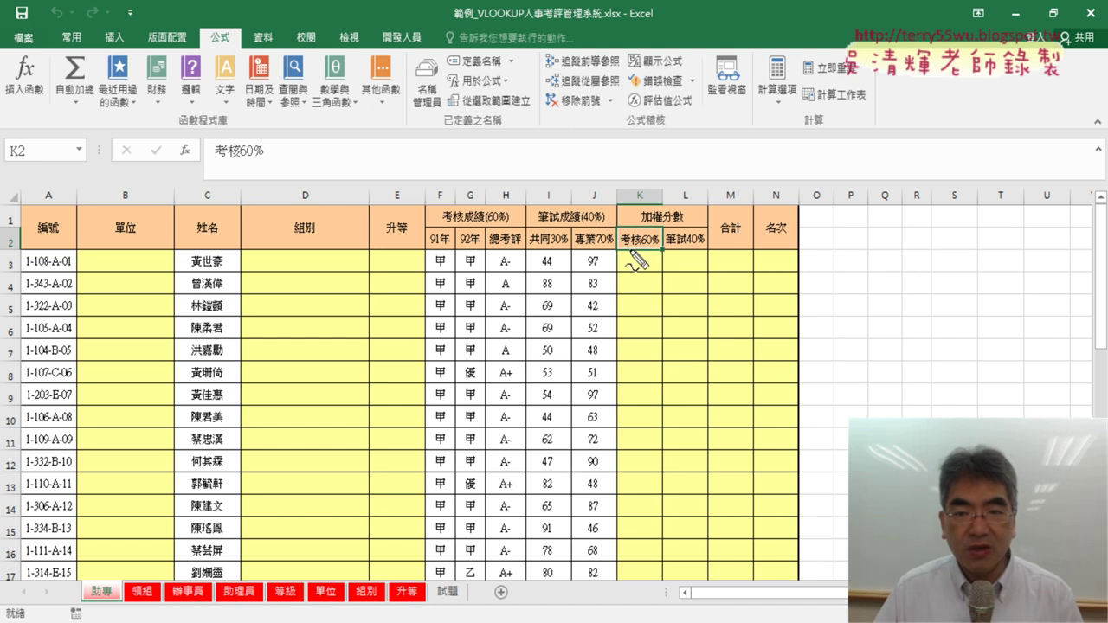
left_click_drag(624, 249, 642, 249)
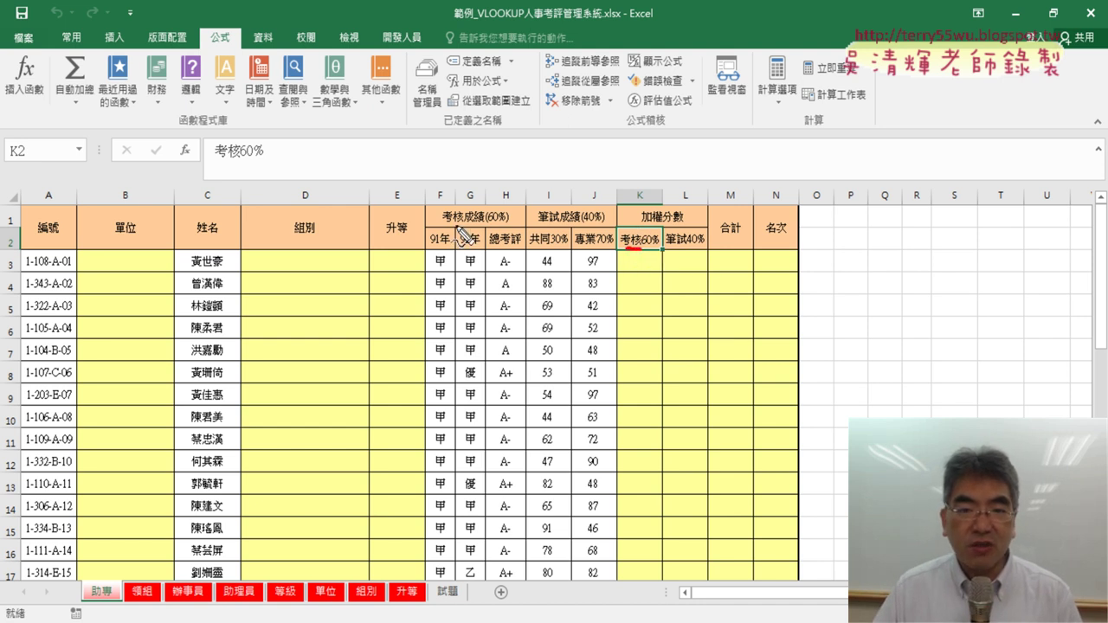
left_click_drag(444, 224, 462, 224)
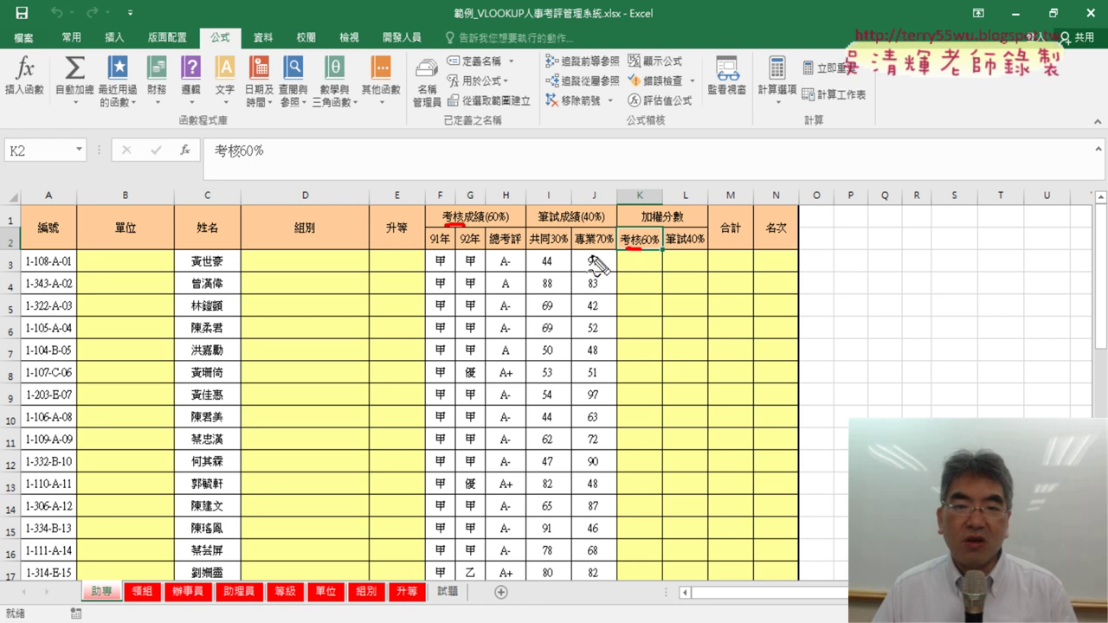
left_click_drag(439, 278, 490, 277)
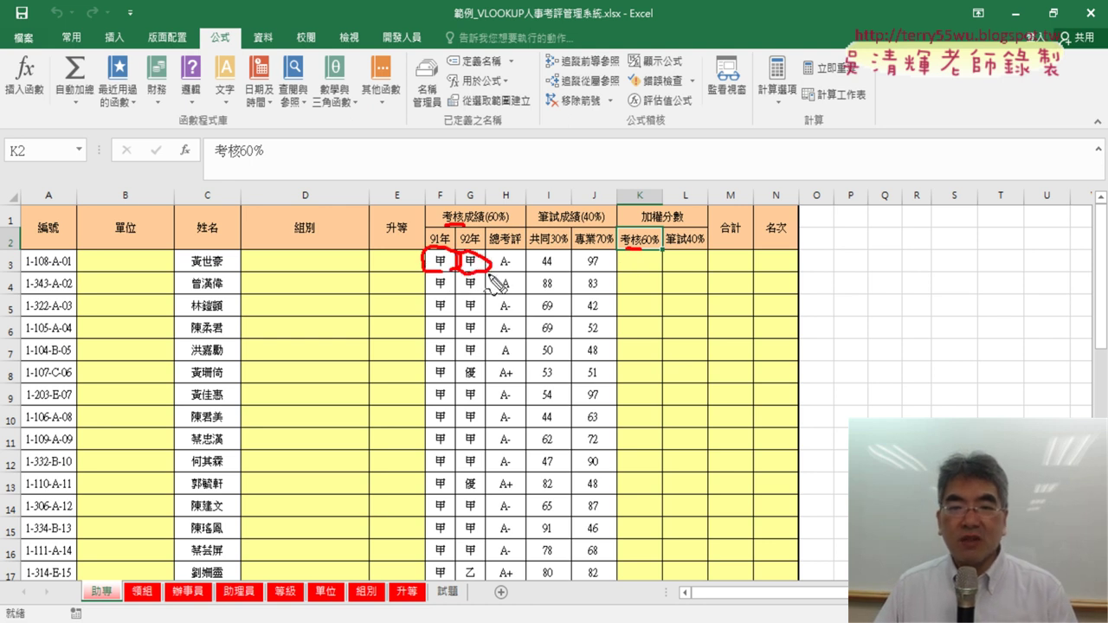
mouse_move(488, 233)
left_mouse_down()
mouse_move(488, 300)
mouse_move(524, 286)
left_mouse_up()
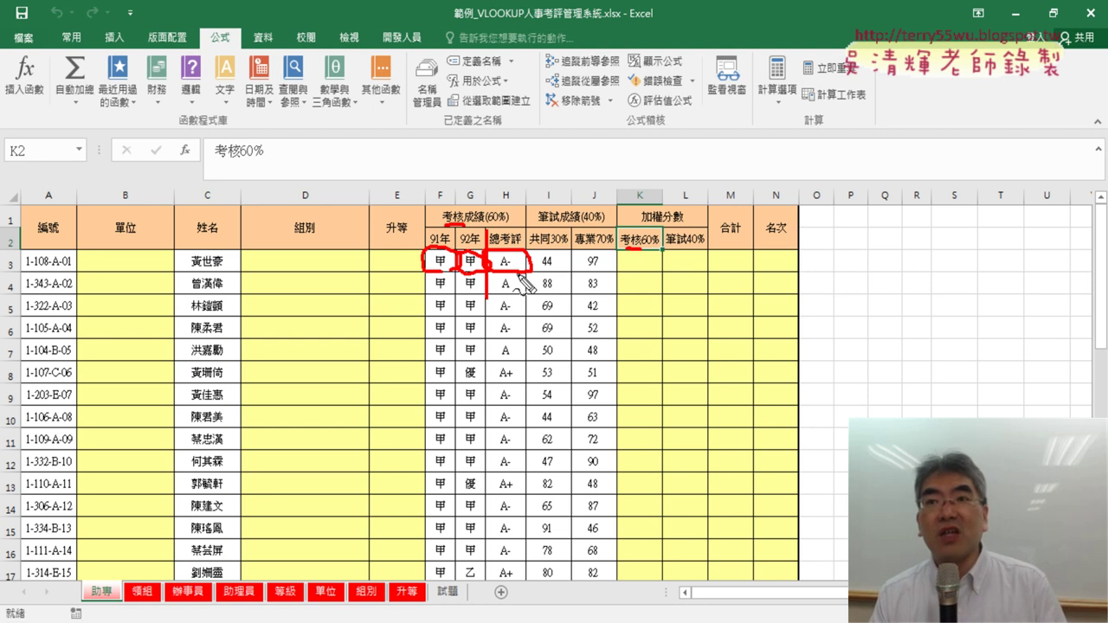
key("Escape")
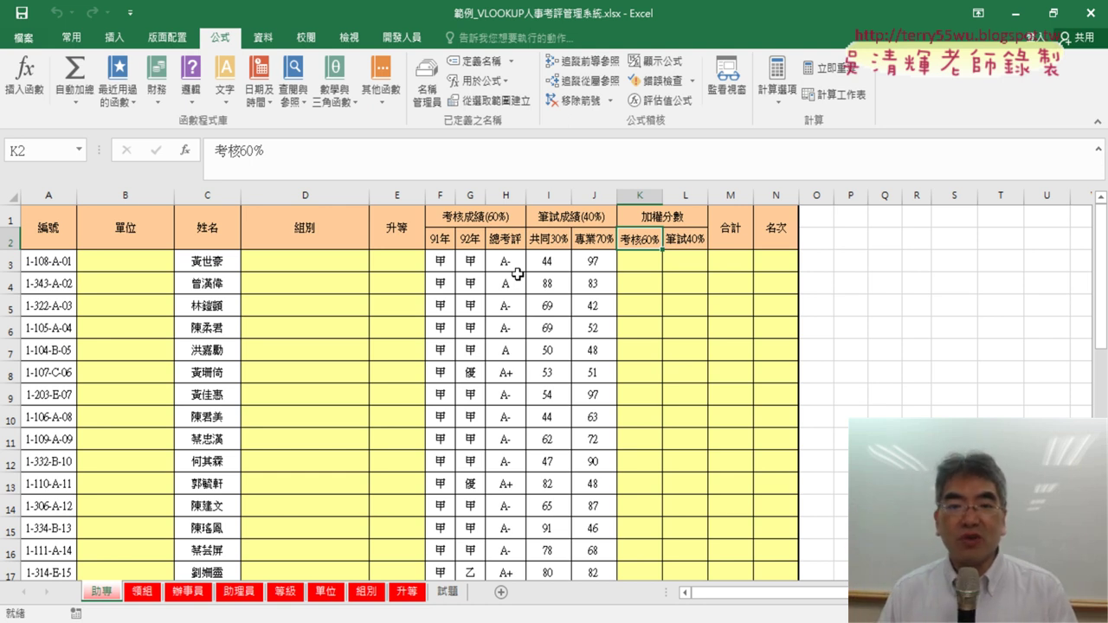
left_click(441, 269)
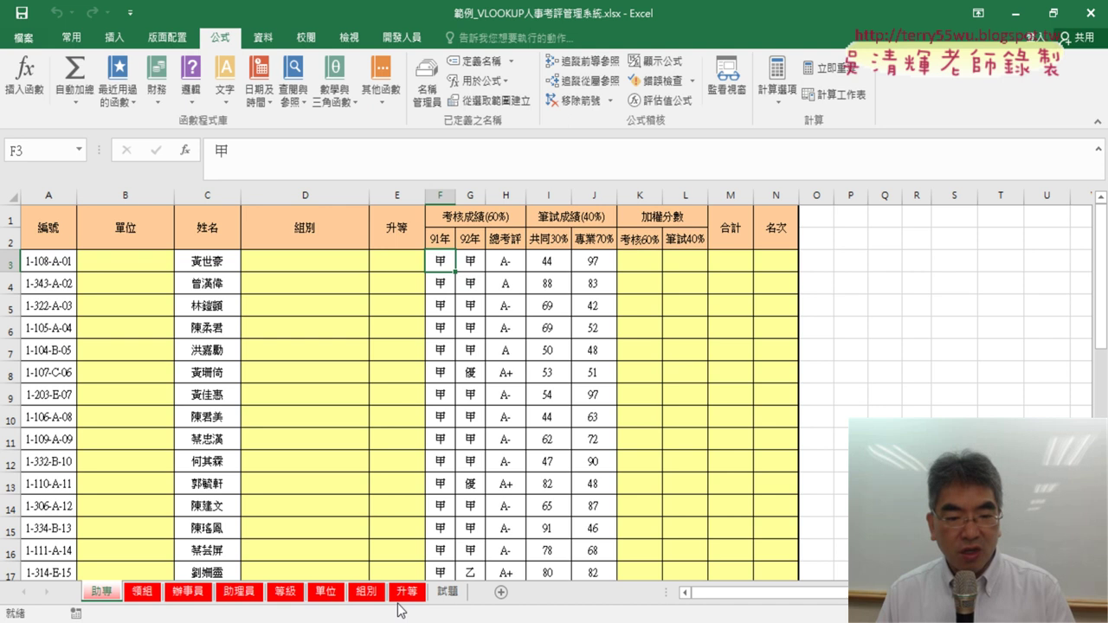
On the 等級 sheet, confirm in Name Manager that 考績等級 covers 等級!$A$2:$B$4
left_click(285, 592)
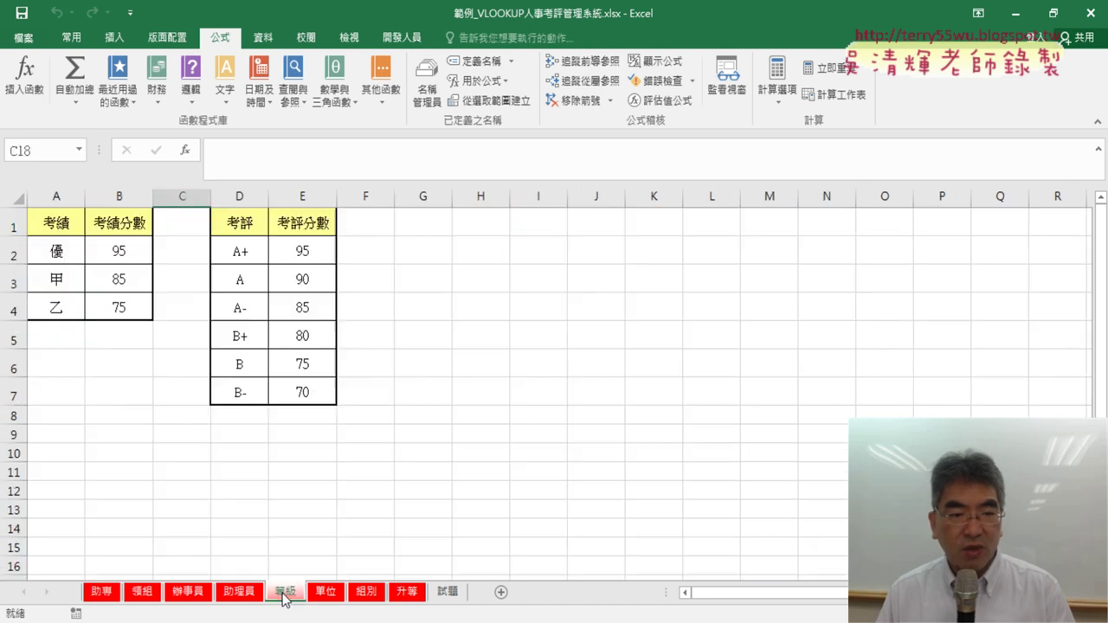
left_click(57, 248)
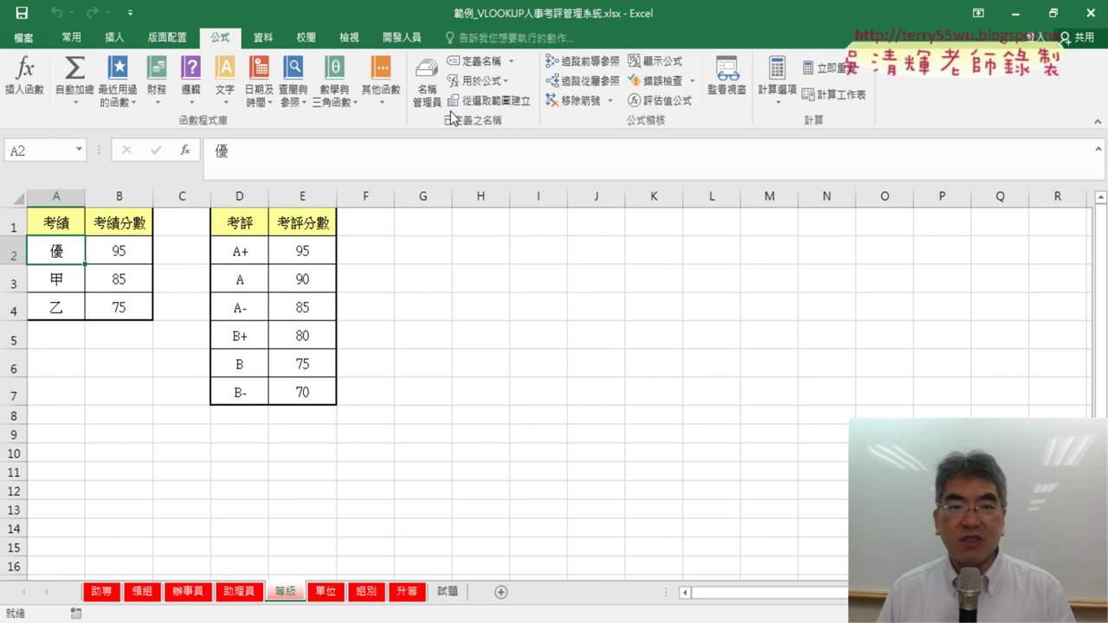
left_click(427, 86)
left_click(459, 249)
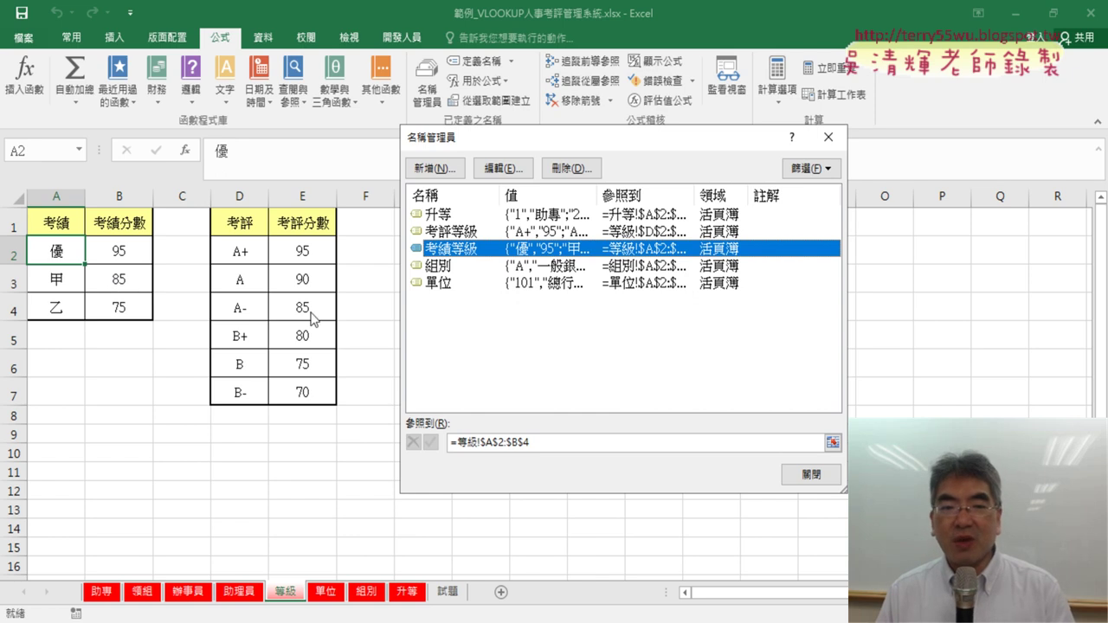
left_click(809, 475)
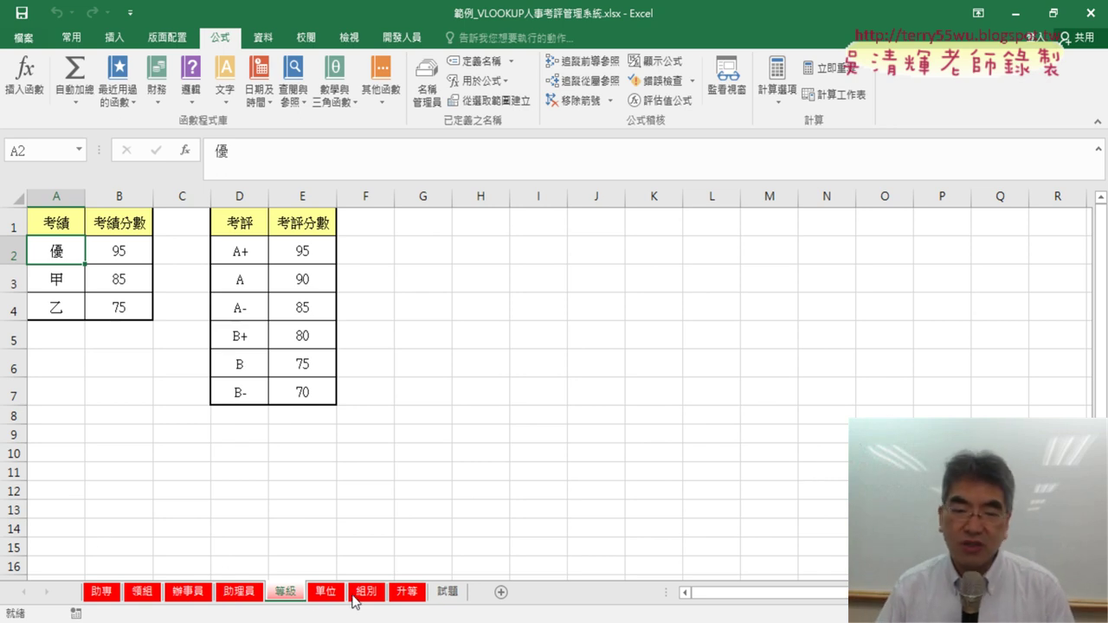
View the 試題 sheet's item 2 on computing 考核分數 with AVERAGE and VLOOKUP
left_click(446, 591)
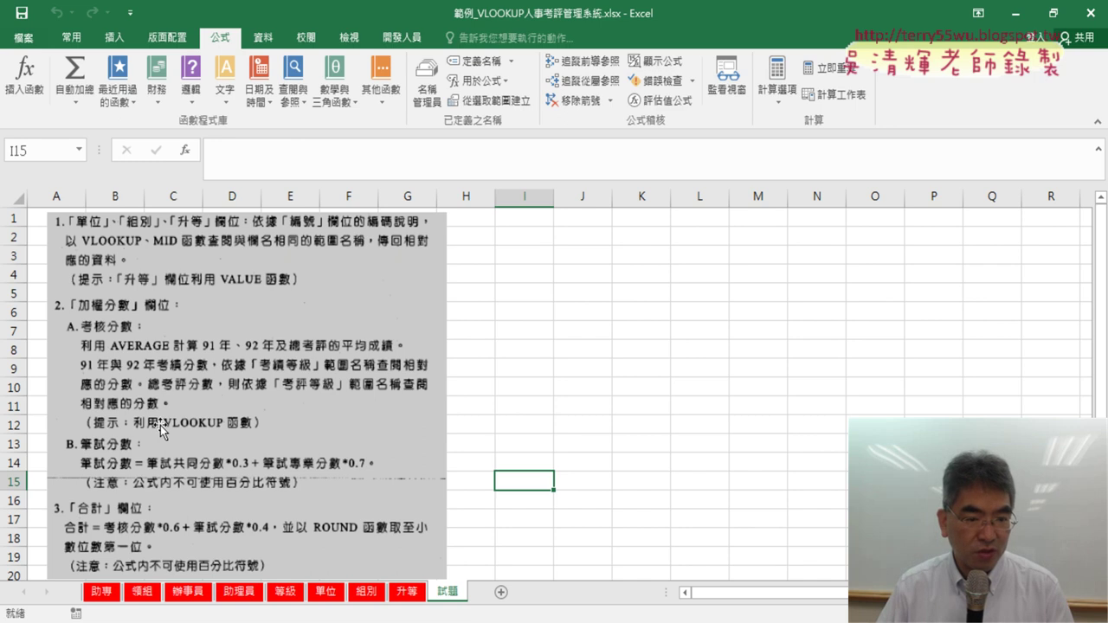
left_click(102, 592)
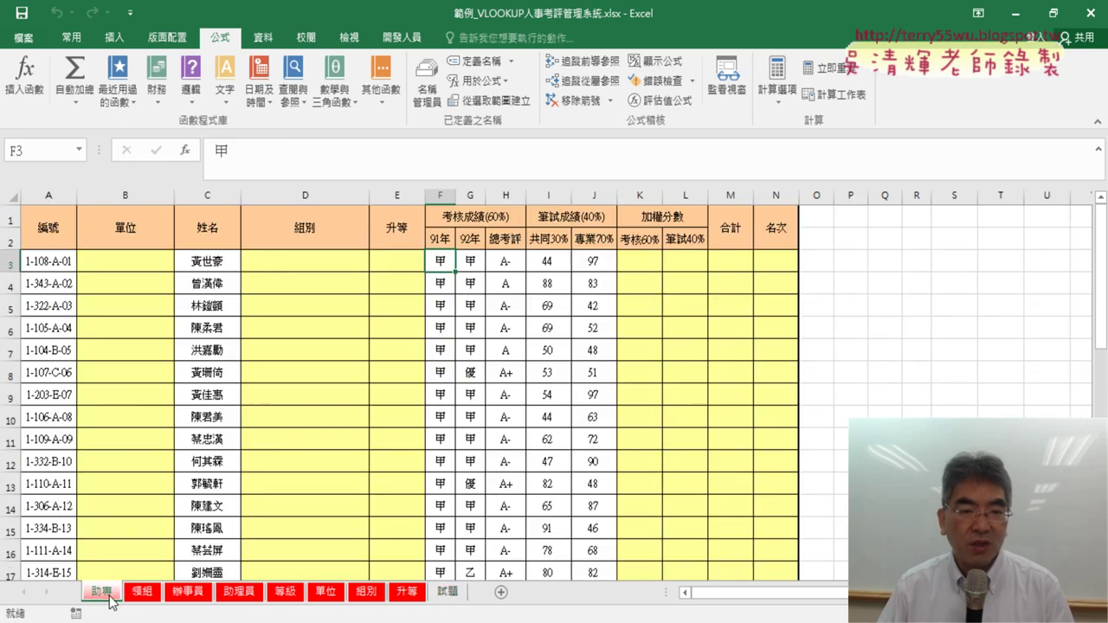
left_click(644, 264)
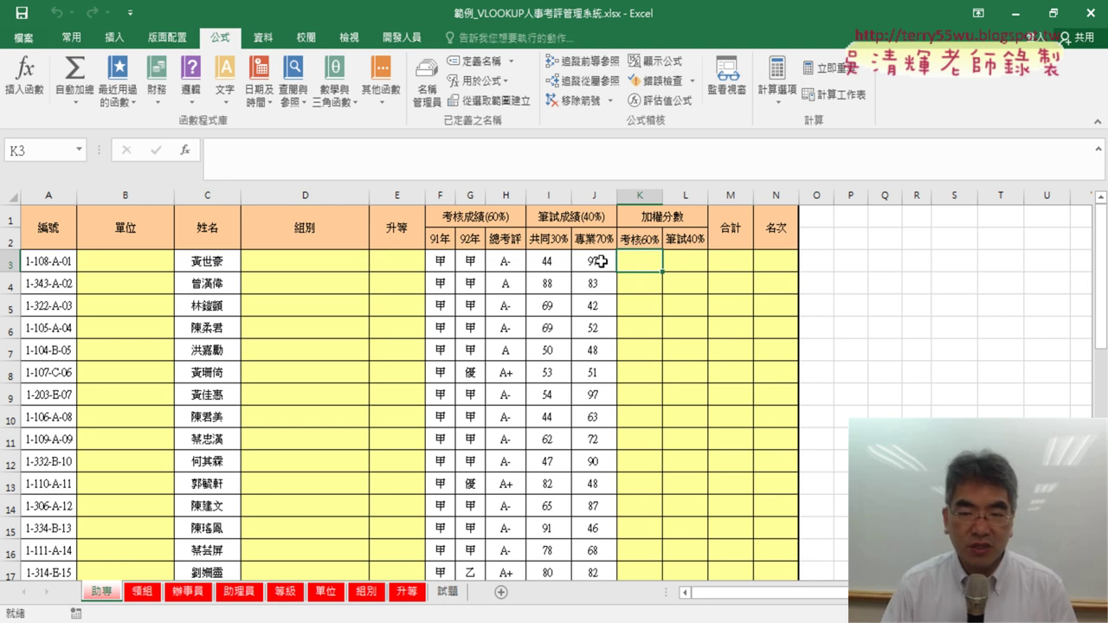
left_click(688, 256)
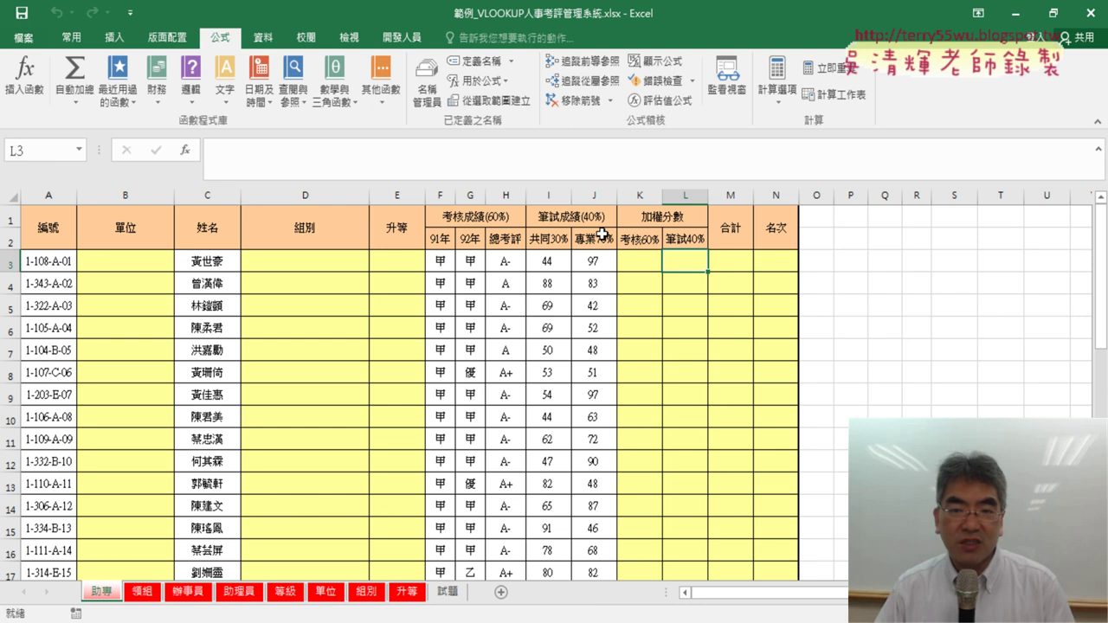
left_click(732, 264)
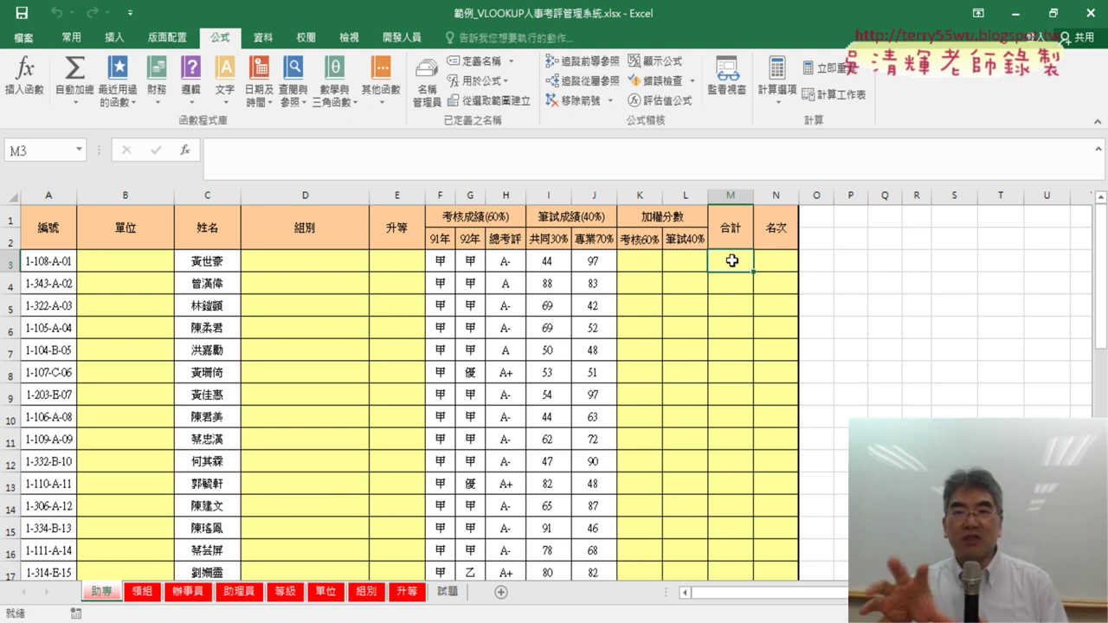
left_click(775, 269)
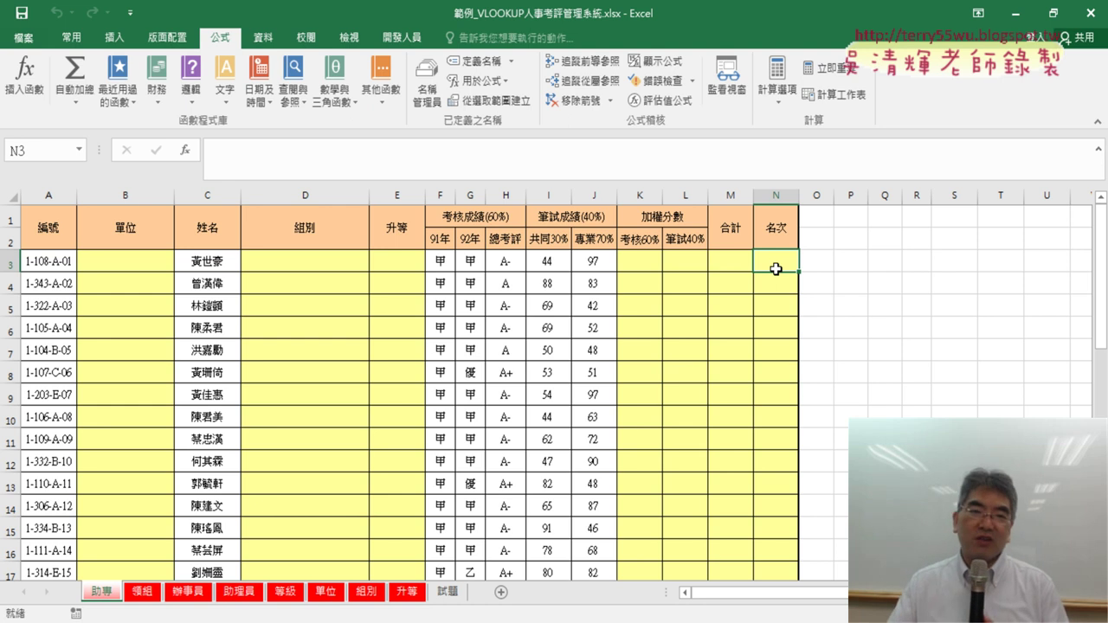
left_click(141, 597)
left_click(188, 597)
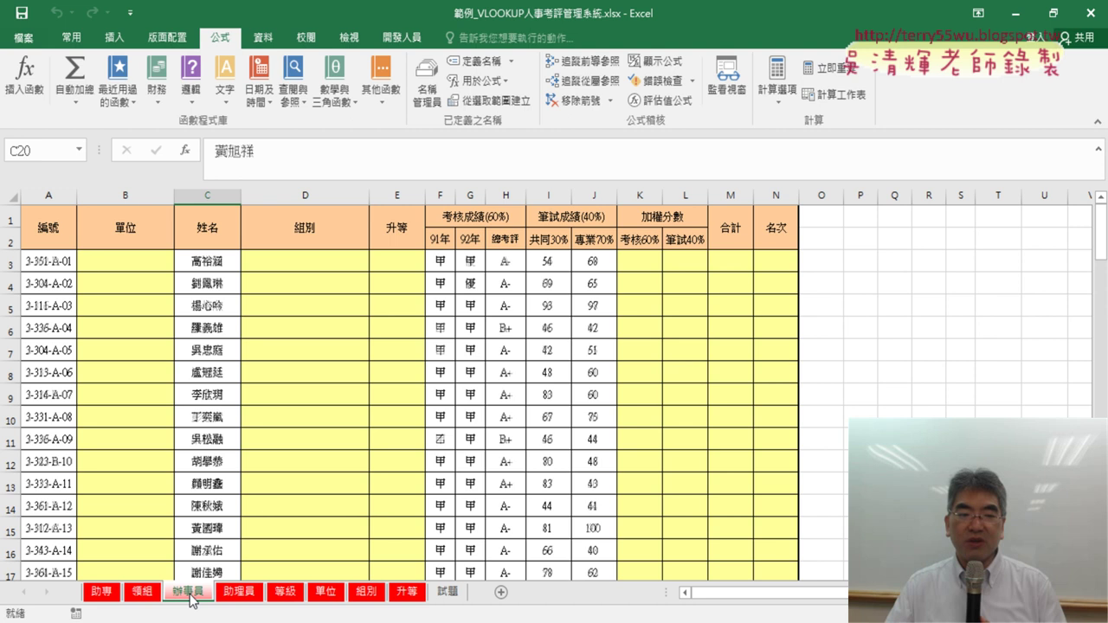
left_click(253, 597)
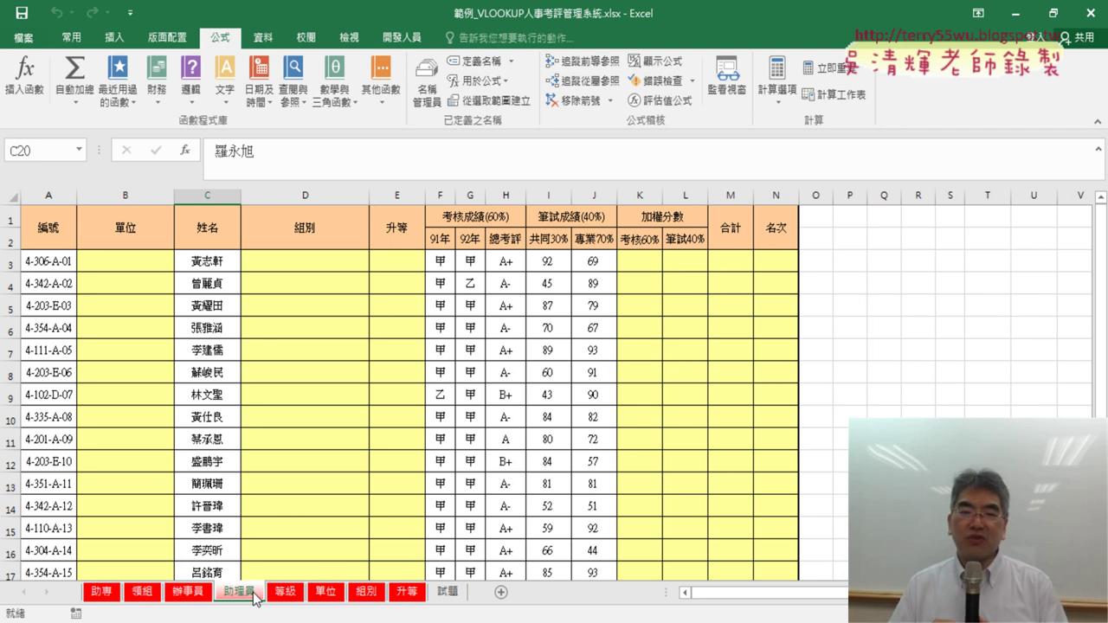
left_click(104, 593)
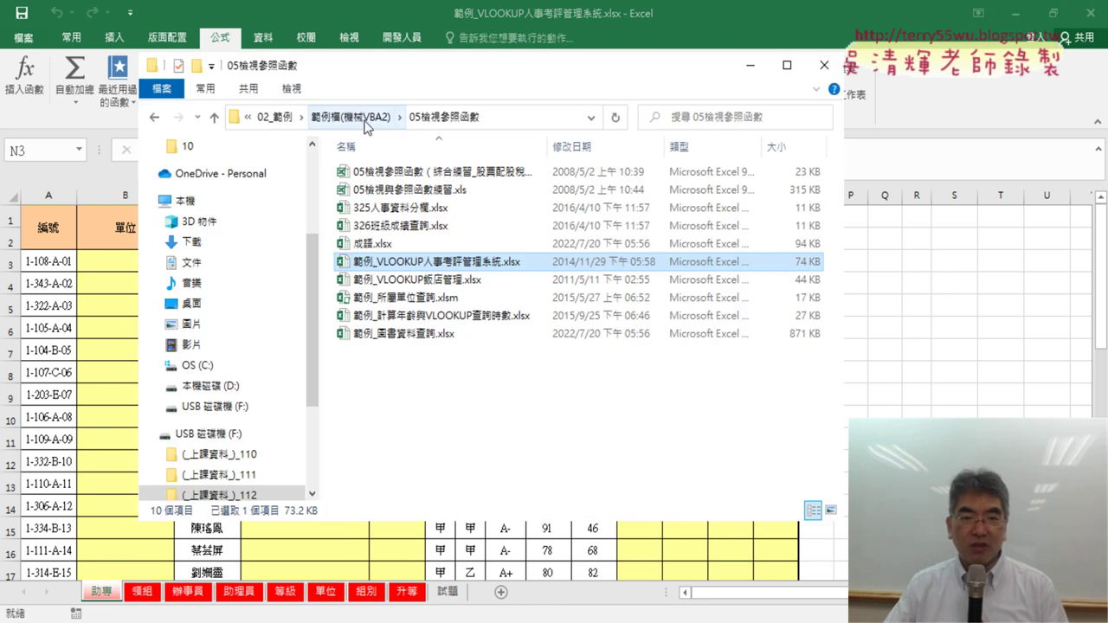
Go via 範例檔(機械VBA2) into 05檢視參照函數 and select 範例_VLOOKUP人事考評管理系統.xlsx
left_click(366, 123)
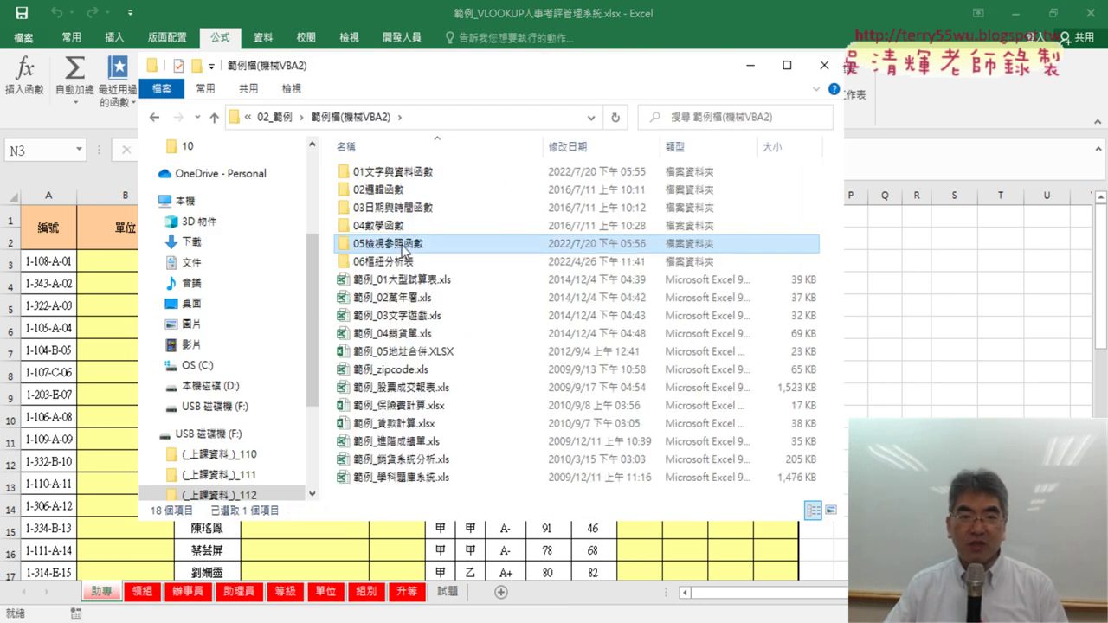
mouse_move(388, 244)
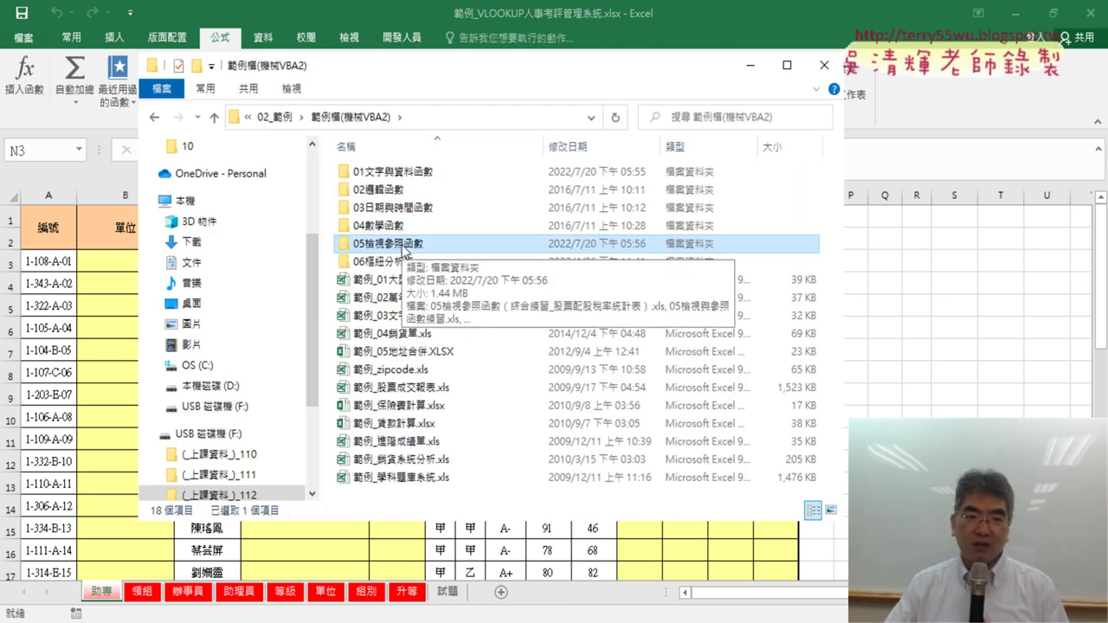
left_click(419, 230)
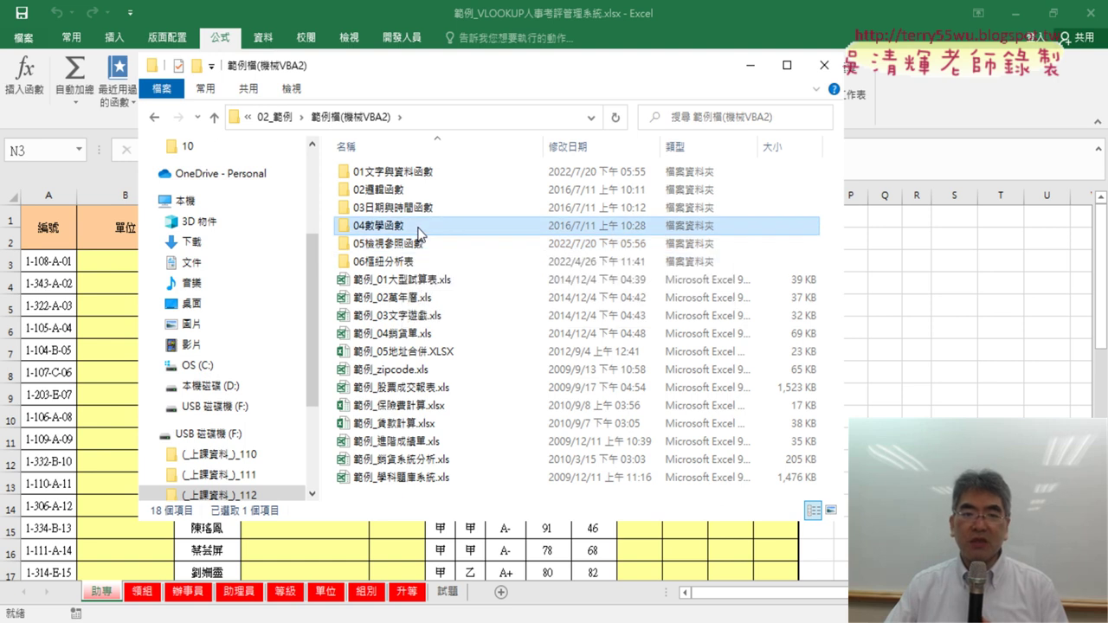
double_click(422, 244)
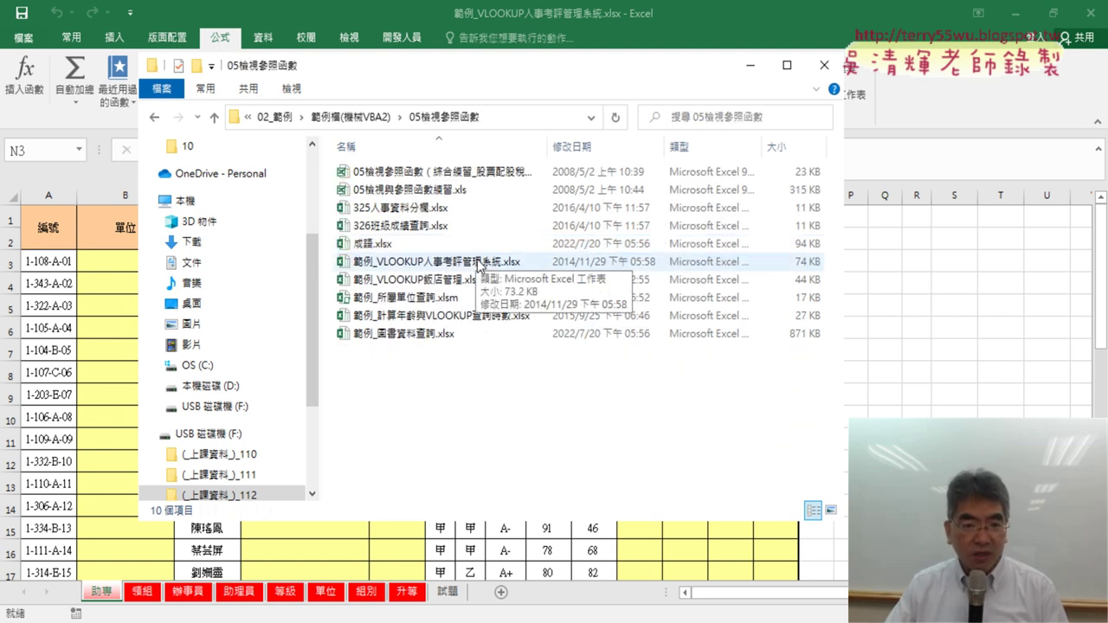
left_click(479, 263)
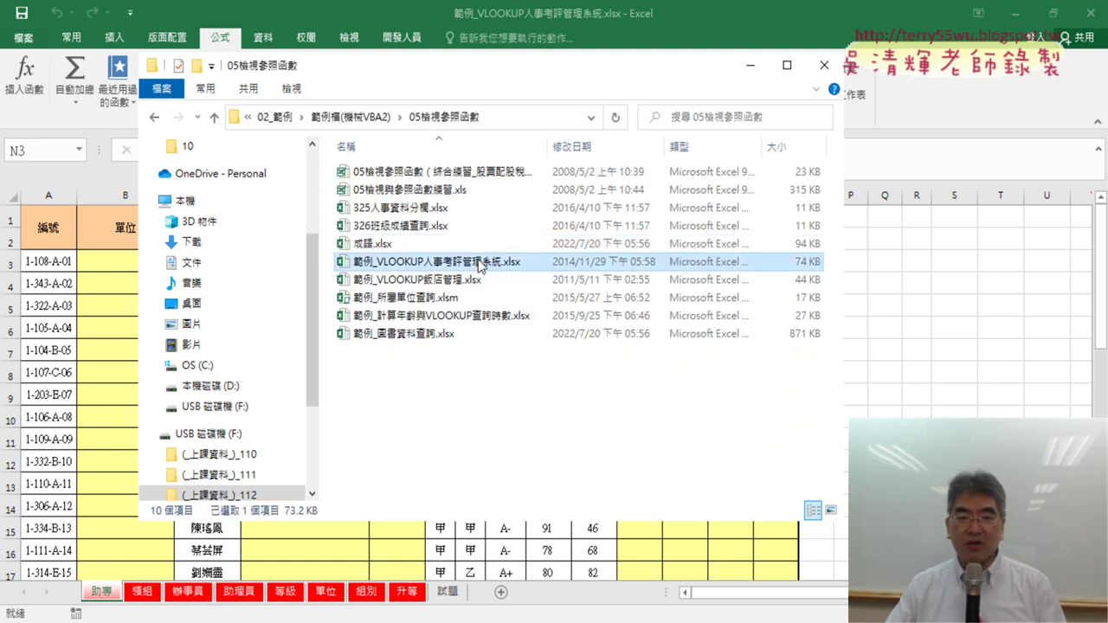